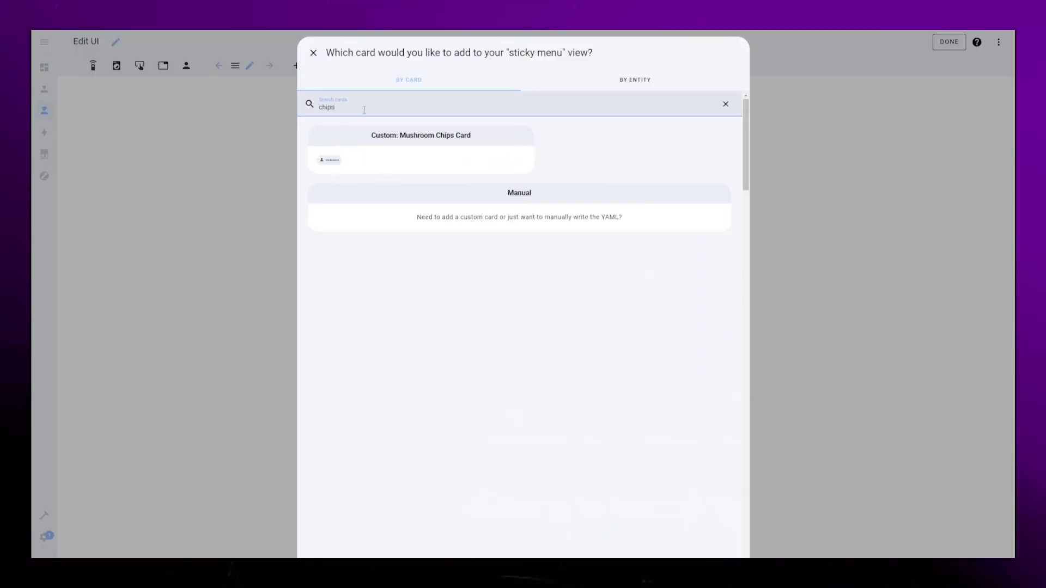
- Add a Mushroom Chips Card to the view and replace its default chips with a Menu chip and a Spacer chip
left_click(425, 156)
left_click(513, 159)
left_click(512, 159)
left_click(333, 314)
left_click(500, 185)
left_click(332, 363)
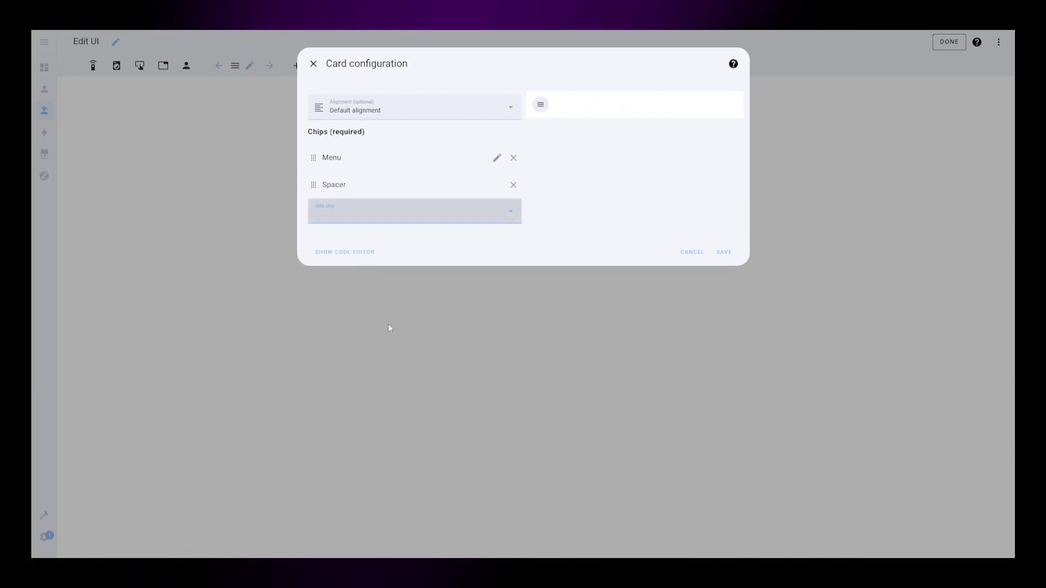
- Add three Template chips after the Spacer chip
left_click(499, 213)
left_click(338, 413)
left_click(500, 239)
left_click(336, 440)
left_click(499, 266)
left_click(336, 466)
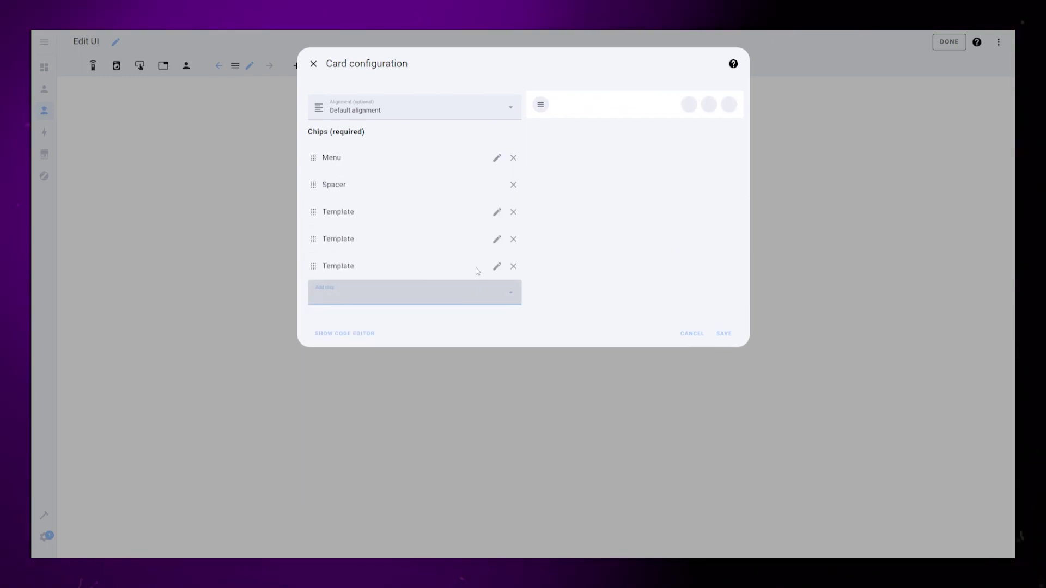
- Set the first Template chip's icon to mdi:home and return to the chip list
left_click(496, 212)
left_click(339, 182)
type("mdi:home")
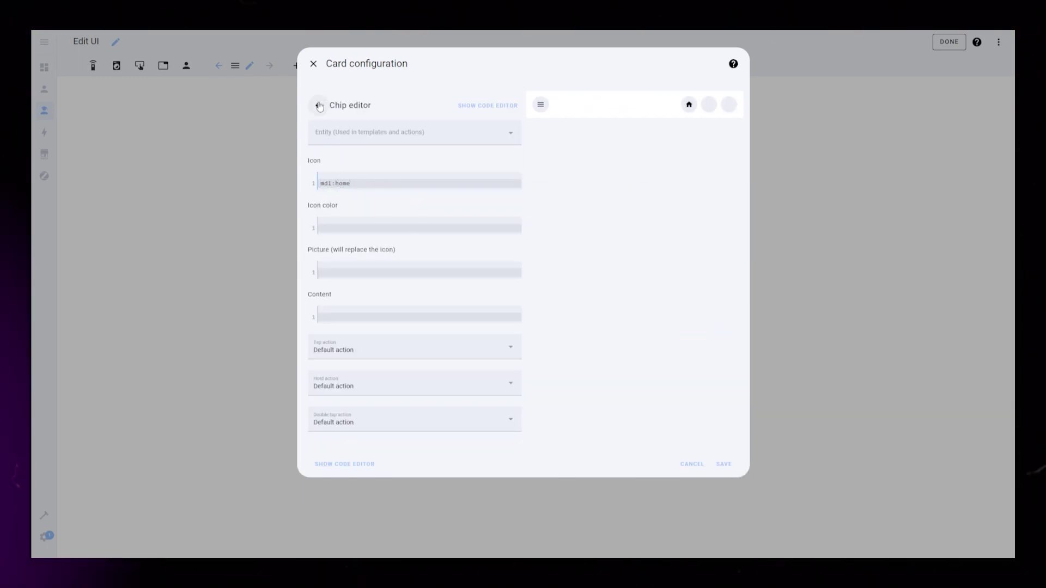
left_click(319, 106)
- Set the second Template chip's icon to mdi:vacuum and open the third Template chip for editing
left_click(496, 240)
left_click(338, 183)
type("mdi:vacuum")
key("Return")
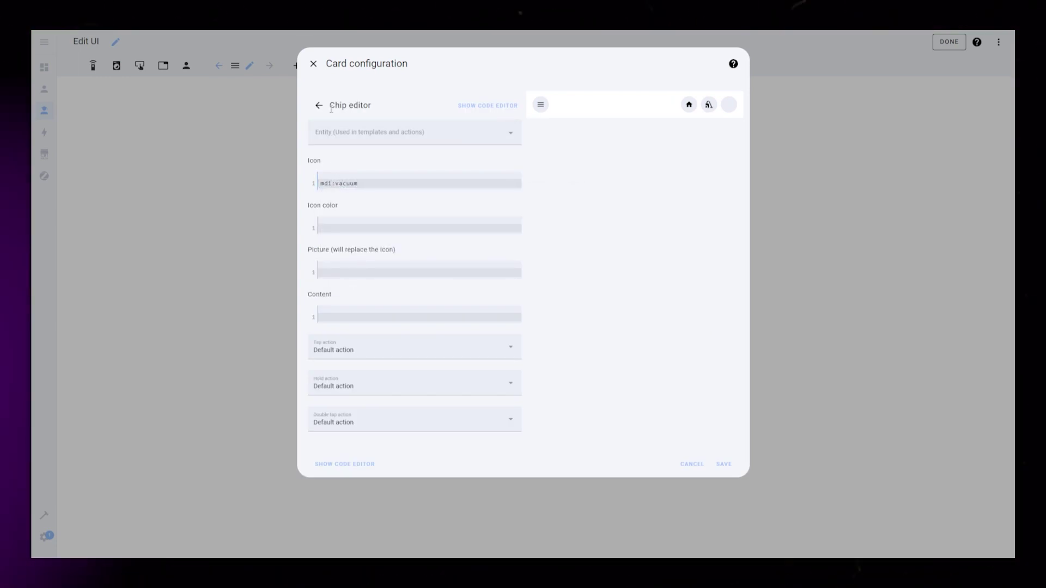
left_click(319, 106)
left_click(497, 266)
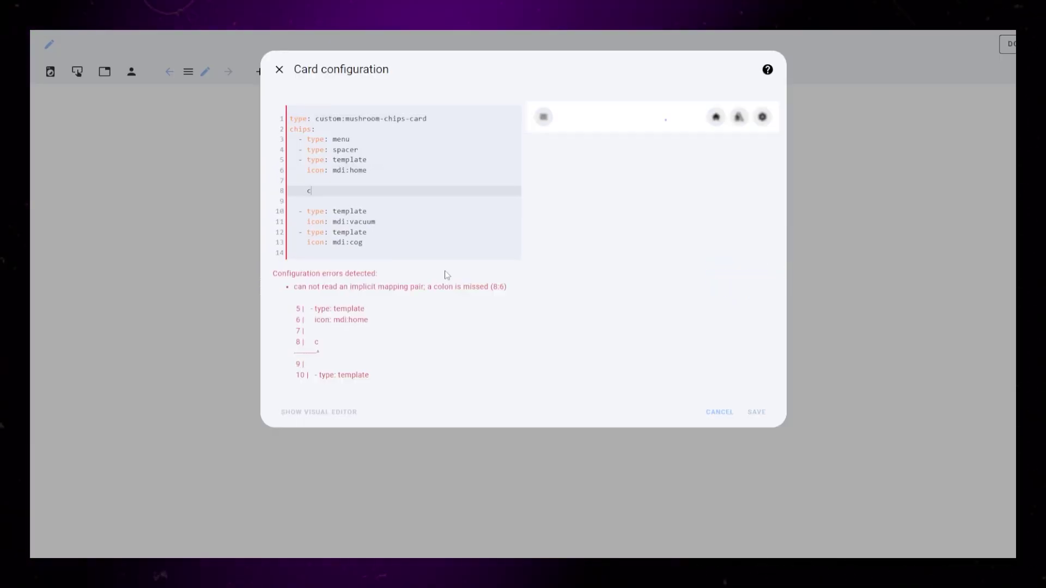
- Add a card_mod style to the home chip's YAML with an ha-card rule setting --chip-background: red;
type("style: |")
key("Return")
type("ha-card {")
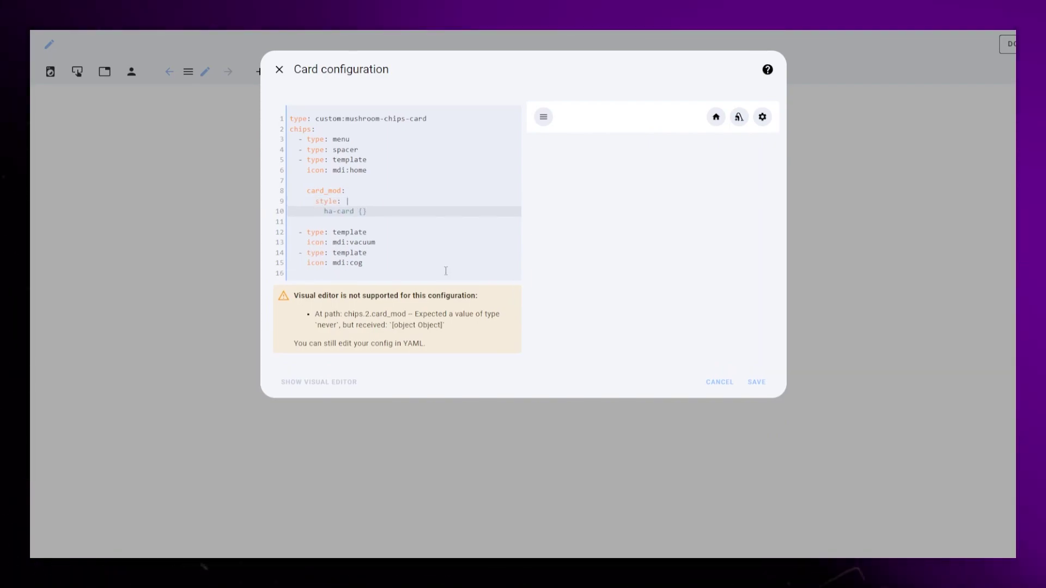
key("Return")
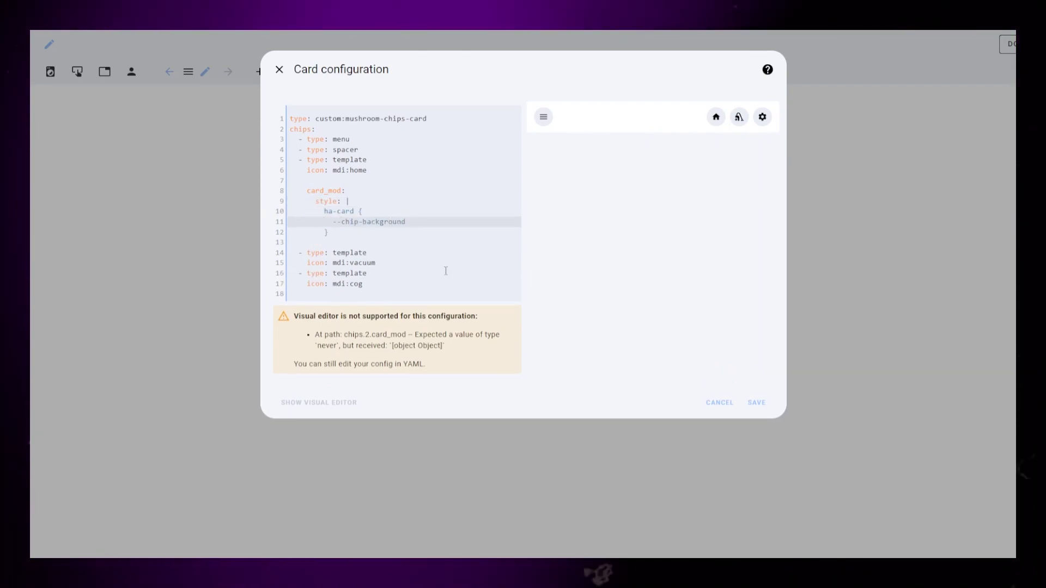
type("--chip-background: #")
key("BackSpace")
type("red;")
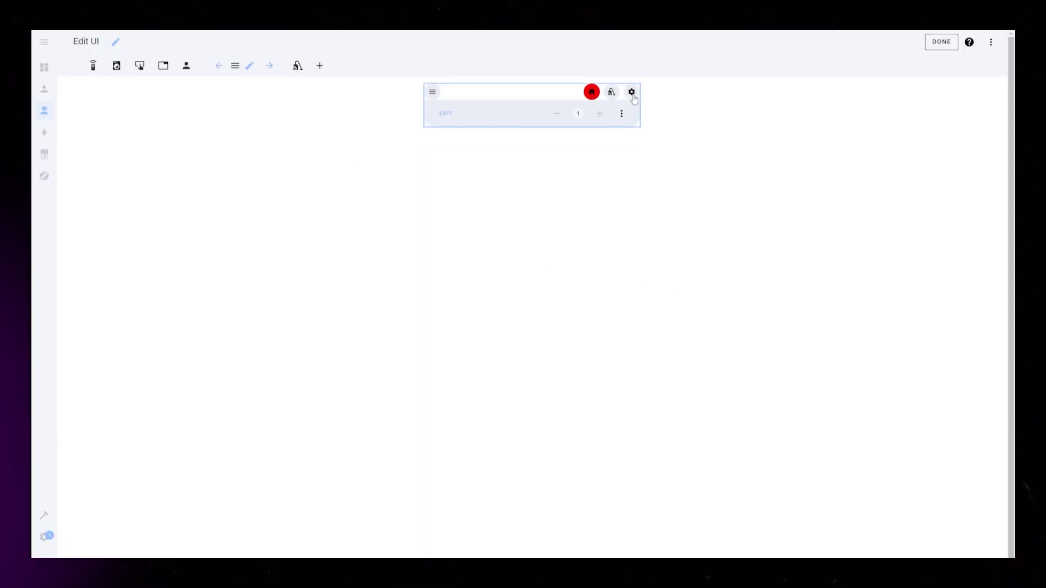
- Add another dashboard view with a cog icon after the vacuum view
left_click(320, 66)
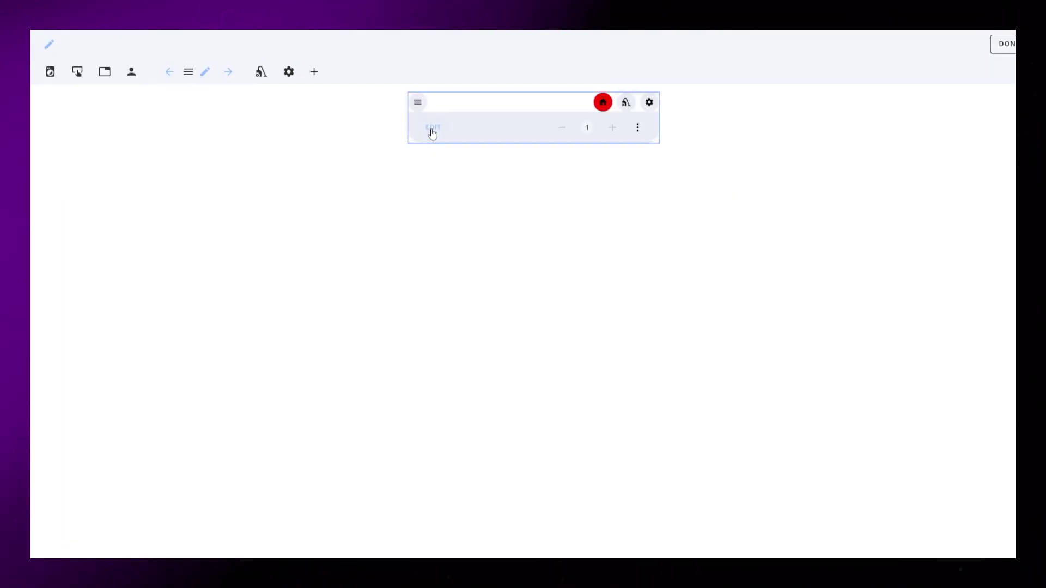
- Give the home chip a tap_action with action: navigate and navigation_path: /dashboard-tutorial/sticky-menu in the chips card's YAML
left_click(433, 130)
key("Return")
type("tap_action:")
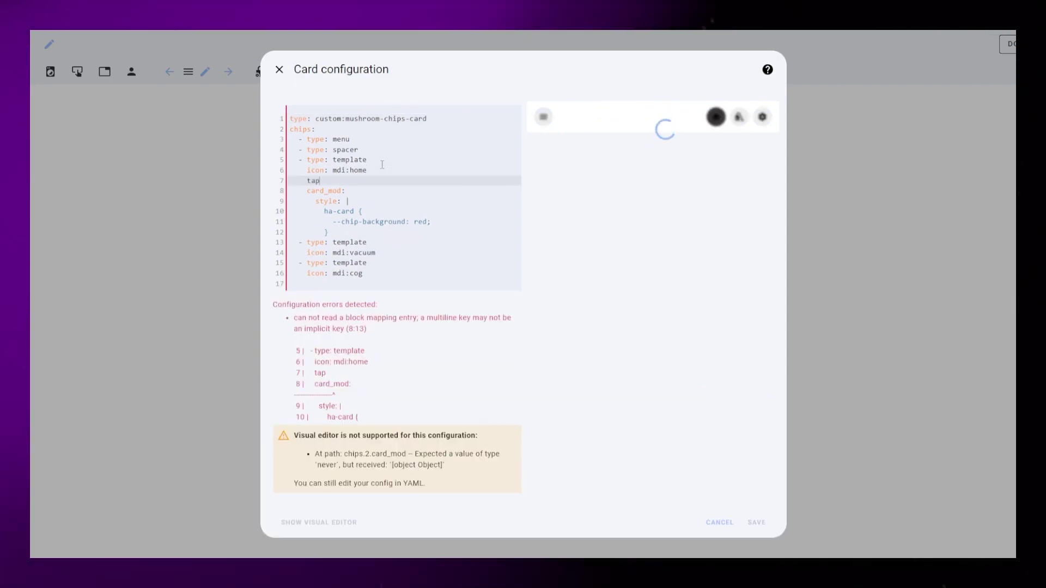
key("Return")
type("action: navigate")
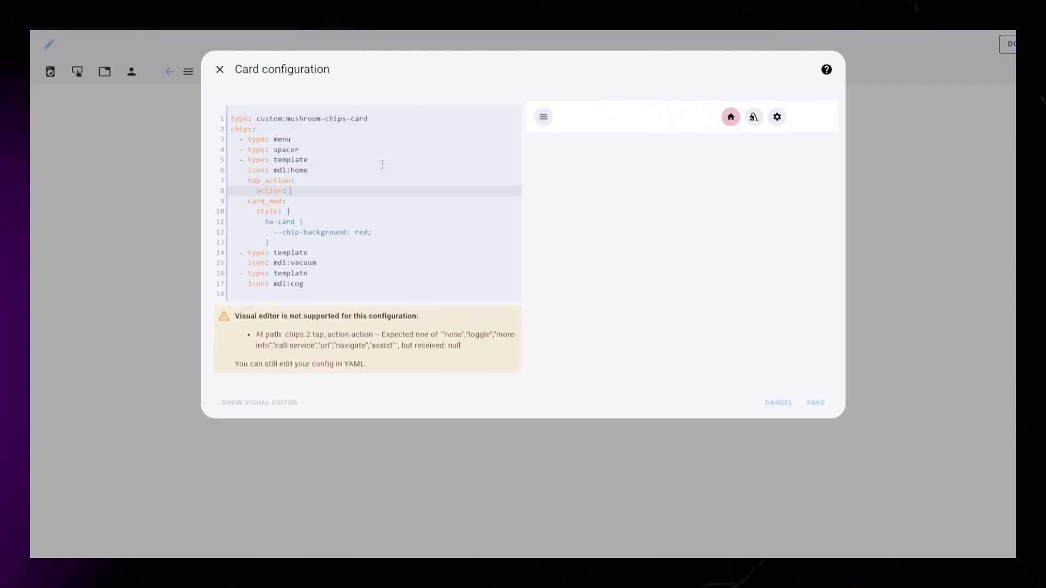
key("Return")
type("navigation_path: /dashboard-tutorial/sticky-menu")
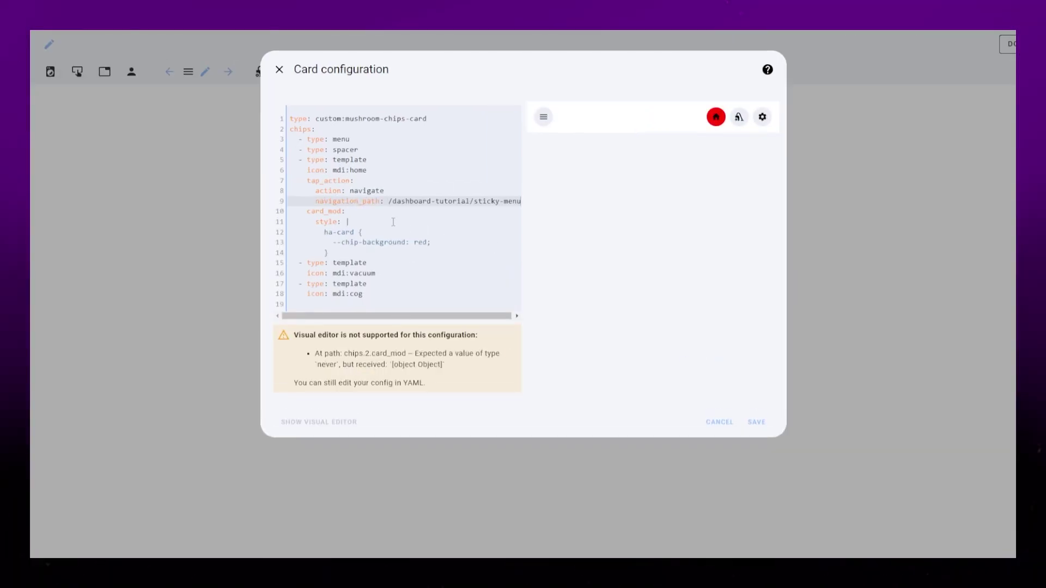
- Copy the home chip's tap_action block to the vacuum chip and change its navigation_path to /dashboard-tutorial/vacuum
left_click(393, 222)
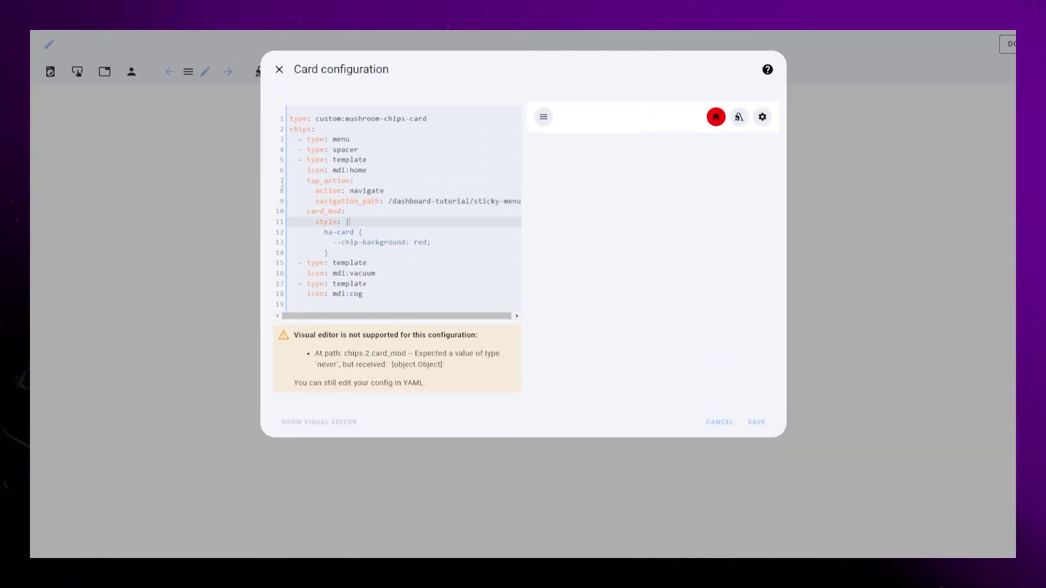
left_click_drag(290, 180, 520, 201)
key("ctrl+c")
left_click(290, 284)
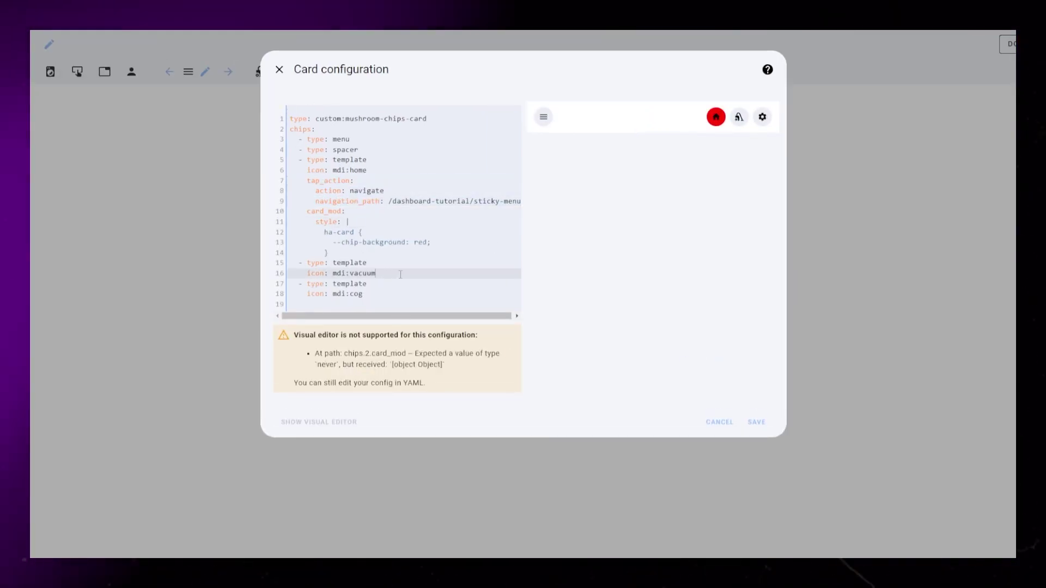
key("ctrl+v")
left_click_drag(520, 304, 473, 304)
type("va")
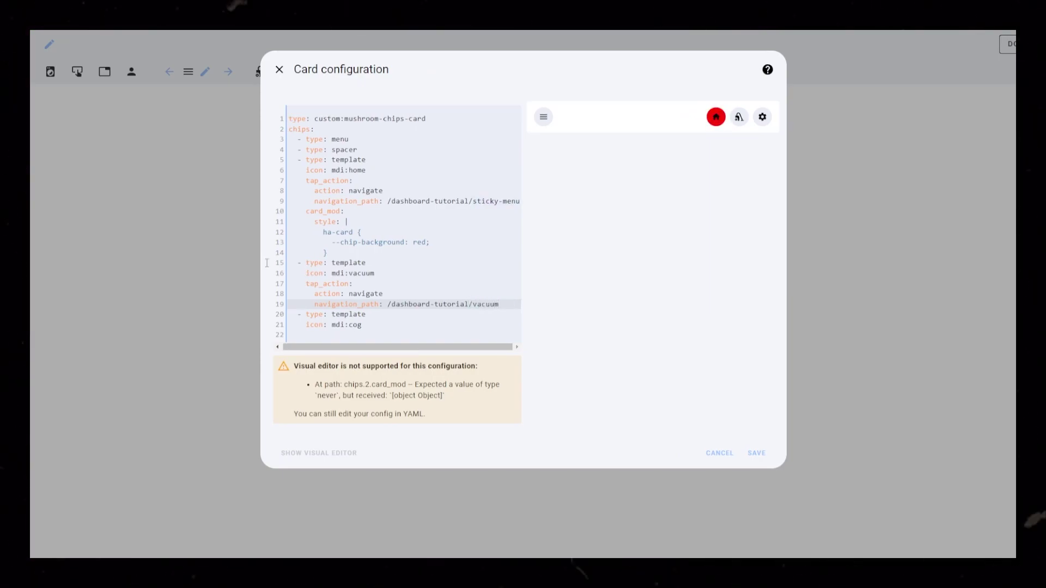
- Copy the vacuum chip's tap_action block to the cog chip and change its navigation_path to /dashboard-tutorial/settings
left_click_drag(287, 296, 288, 283)
key("ctrl+c")
left_click(416, 332)
key("ctrl+v")
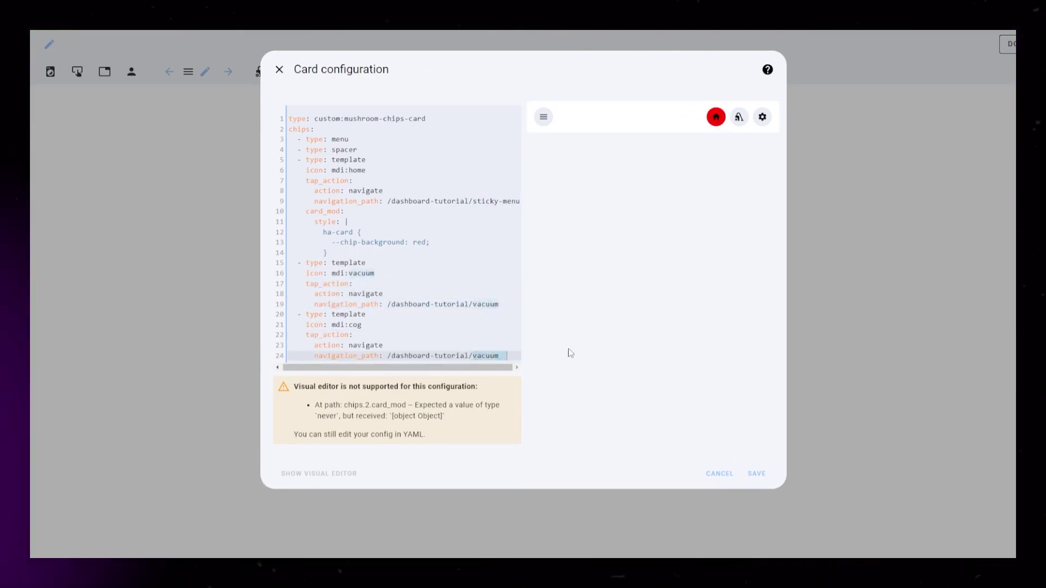
type("settings")
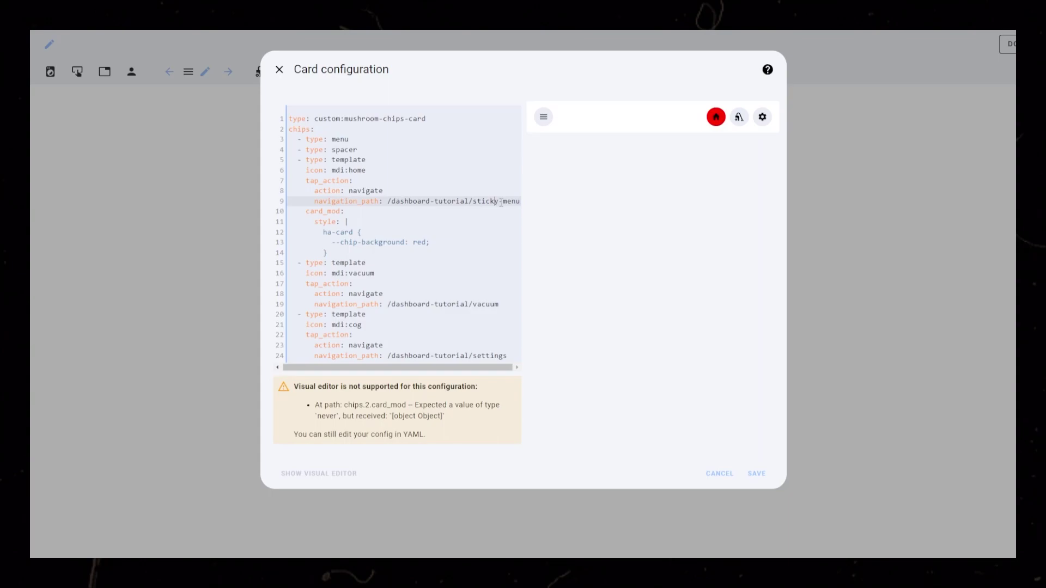
- Save the chips card and paste its complete YAML as a new card in the vacuum view
key("ctrl+a")
left_click(756, 474)
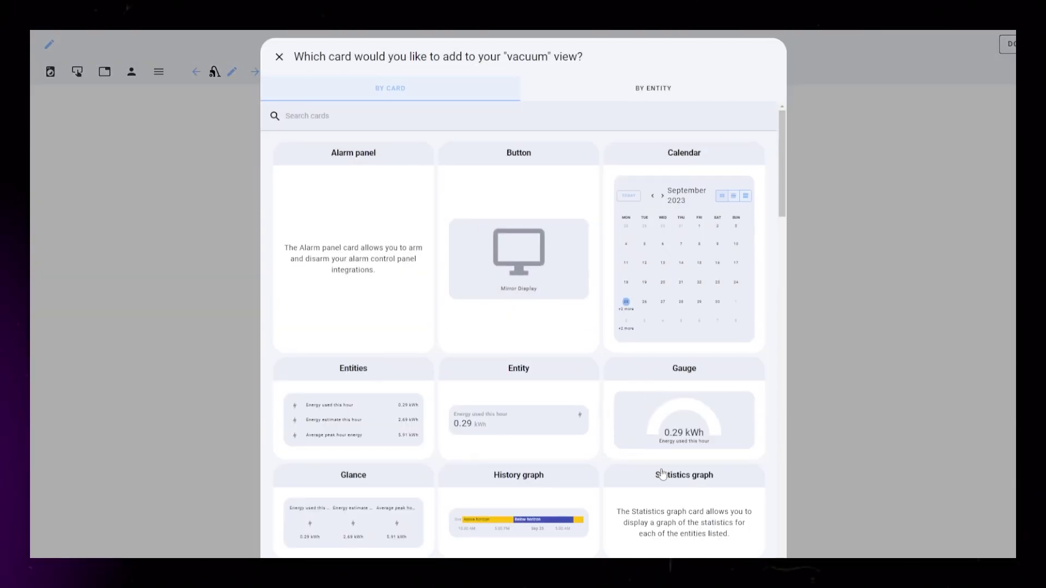
left_click(327, 221)
left_click(305, 362)
key("ctrl+a")
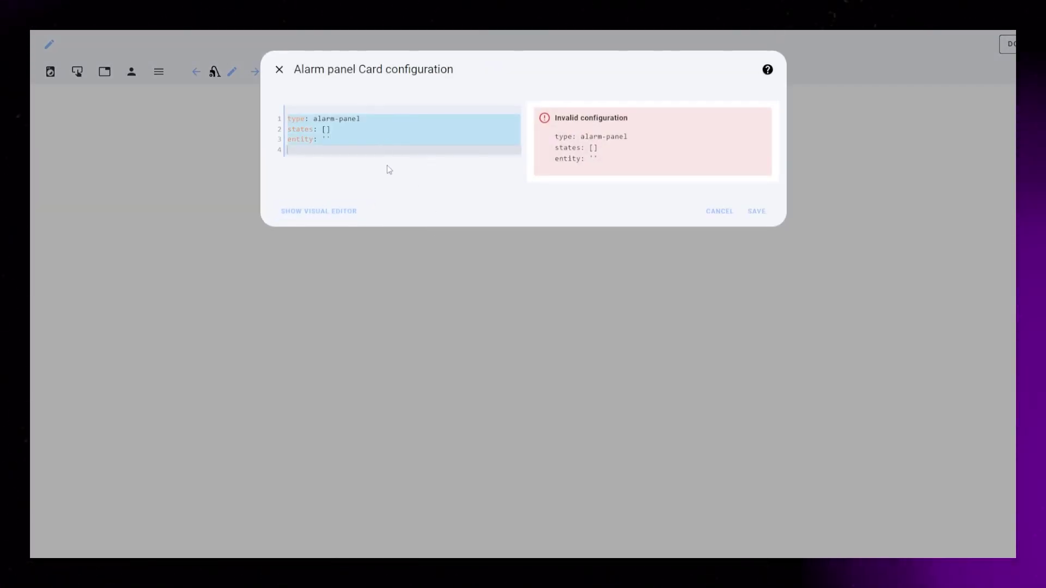
key("ctrl+v")
- Move the red card_mod block from the home chip to the end of the vacuum chip and save the card
left_click_drag(307, 212, 329, 253)
key("ctrl+x")
left_click(504, 263)
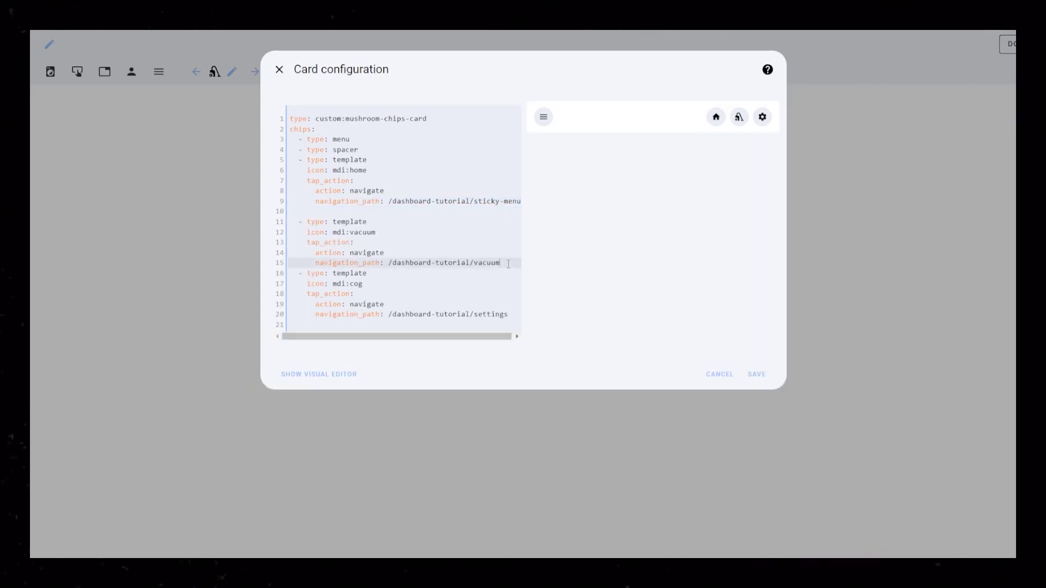
key("Return")
key("ctrl+v")
key("ctrl+a")
left_click(757, 494)
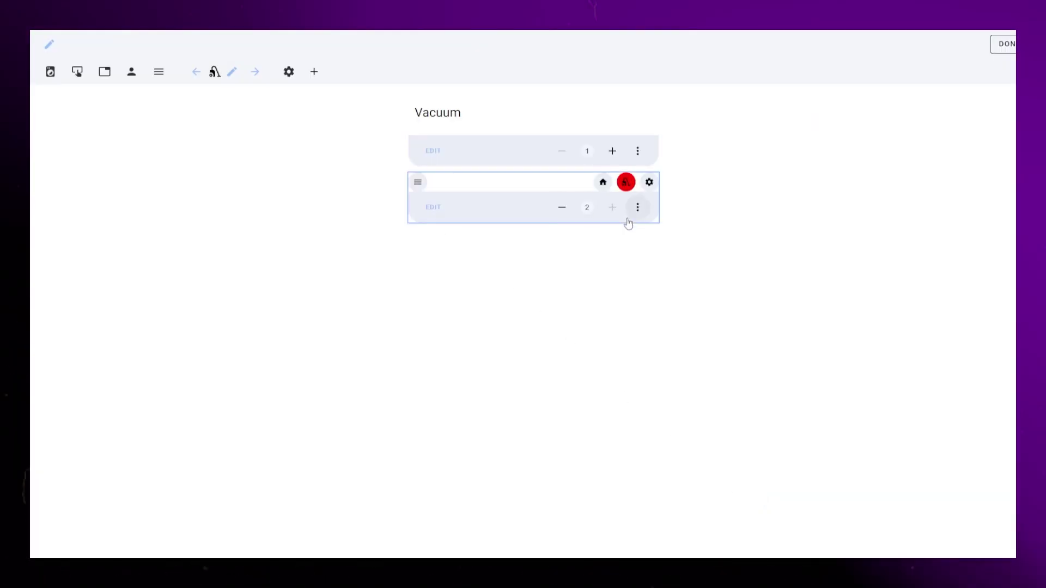
- Paste the vacuum view's chips card YAML as a new card in the settings view
left_click(288, 73)
left_click(369, 206)
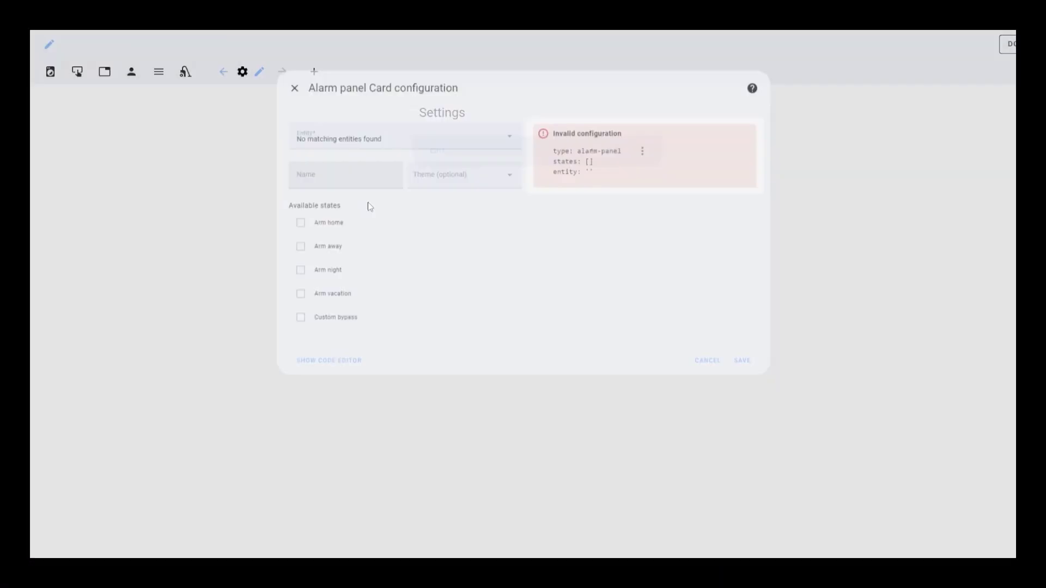
left_click(327, 360)
key("ctrl+a")
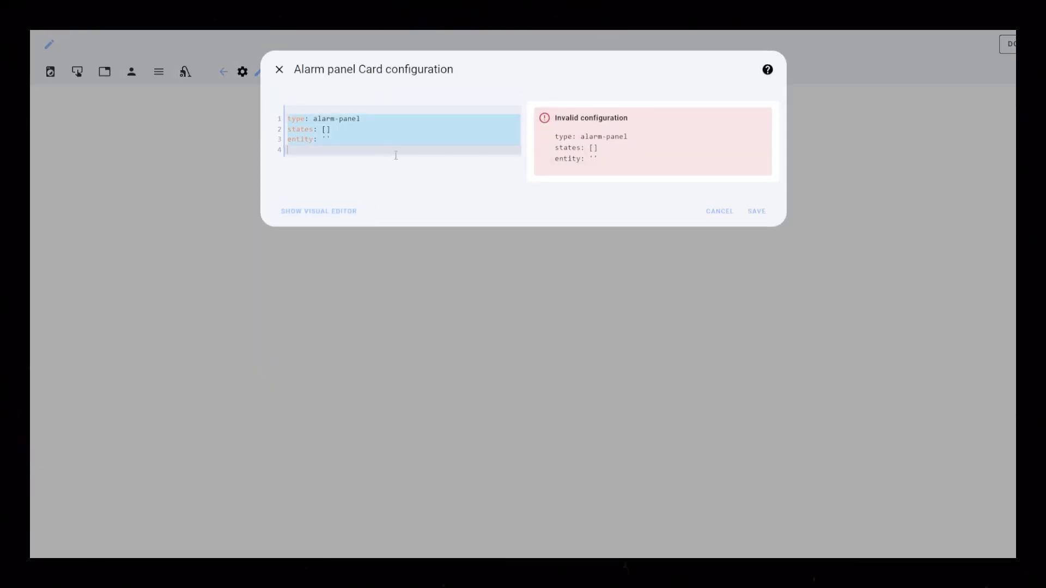
key("ctrl+v")
- Move the red card_mod block from the vacuum chip to the cog chip and save the card
left_click_drag(307, 273, 328, 314)
key("ctrl+x")
key("ctrl+v")
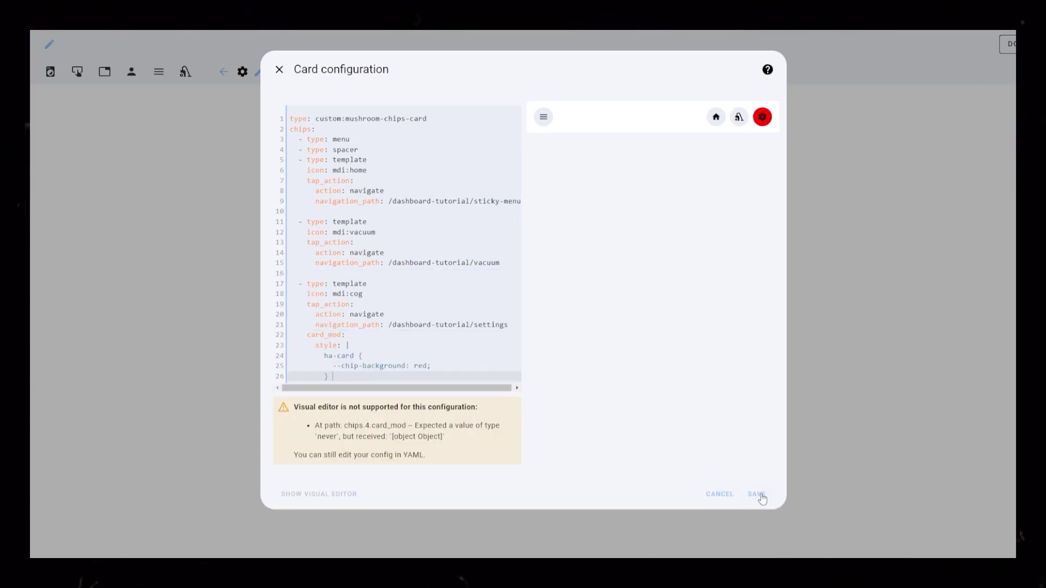
left_click(759, 494)
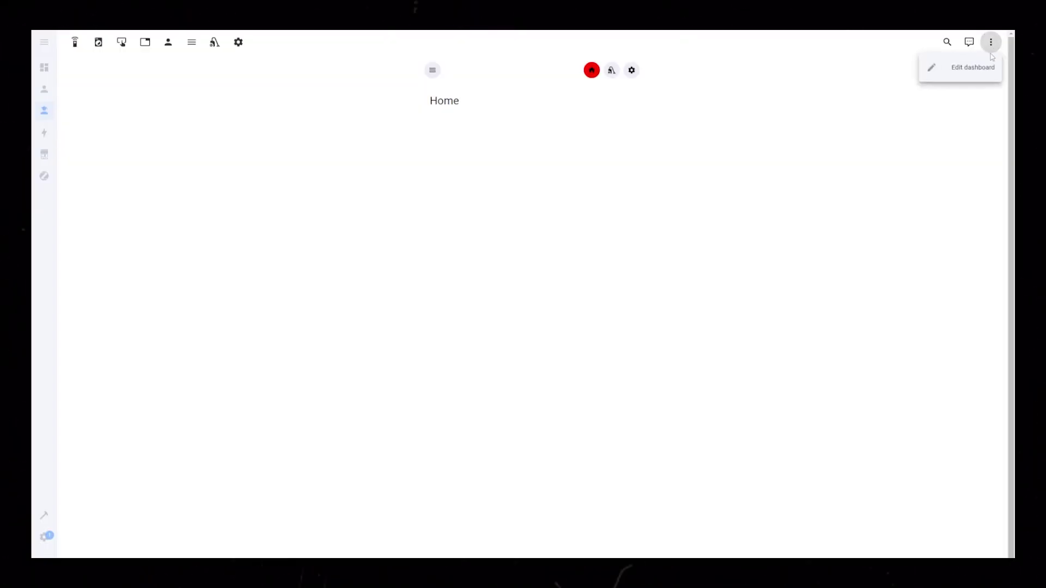
- Add a card-level card_mod style with ha-card { --chip-background: none; } above the chips list of the home view's chips card
left_click(978, 67)
left_click(446, 114)
left_click(463, 108)
key("Return")
type("card_mod:")
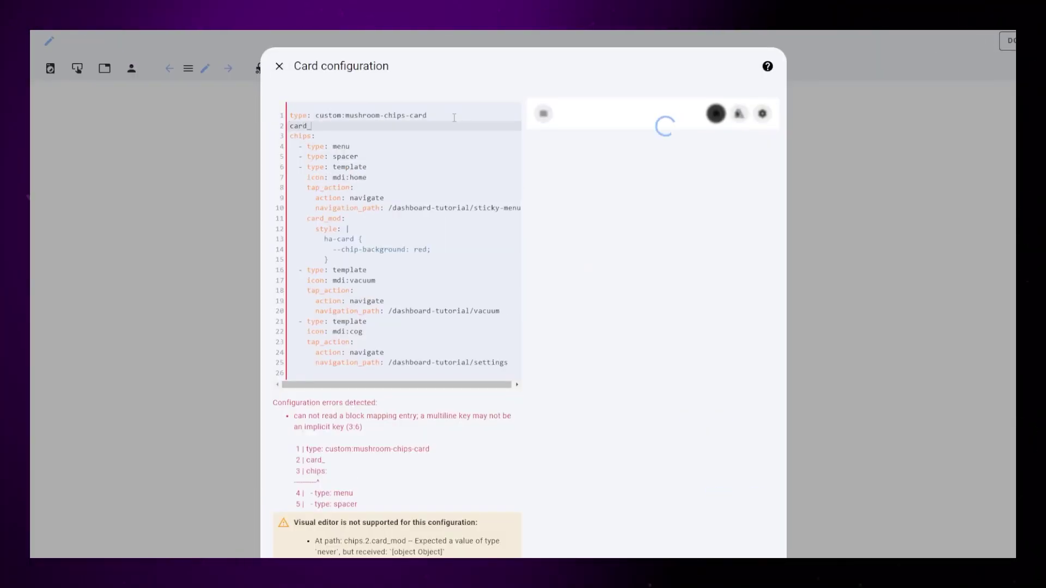
key("Return")
type("style: |")
key("Return")
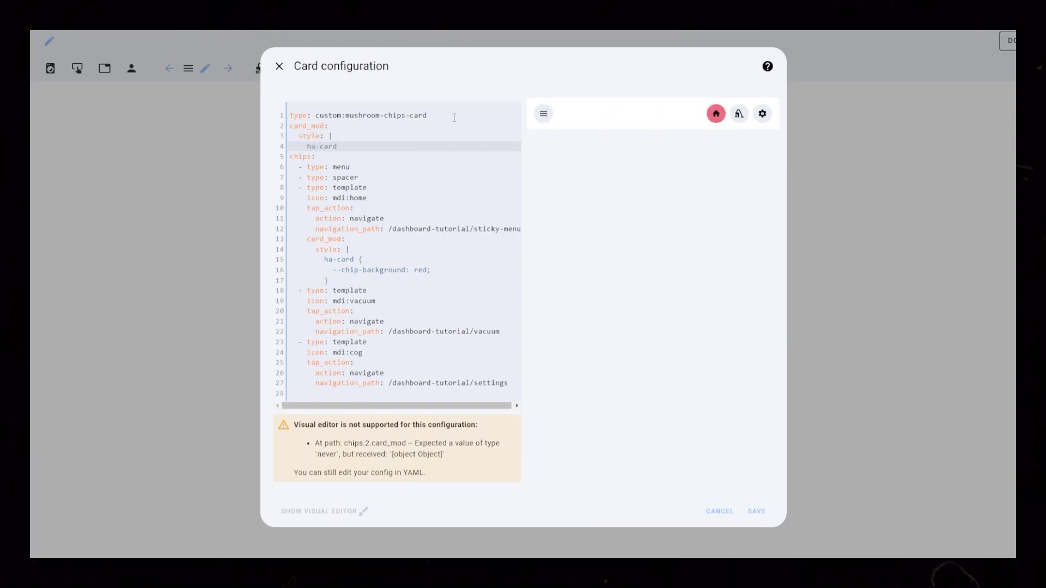
type("{c")
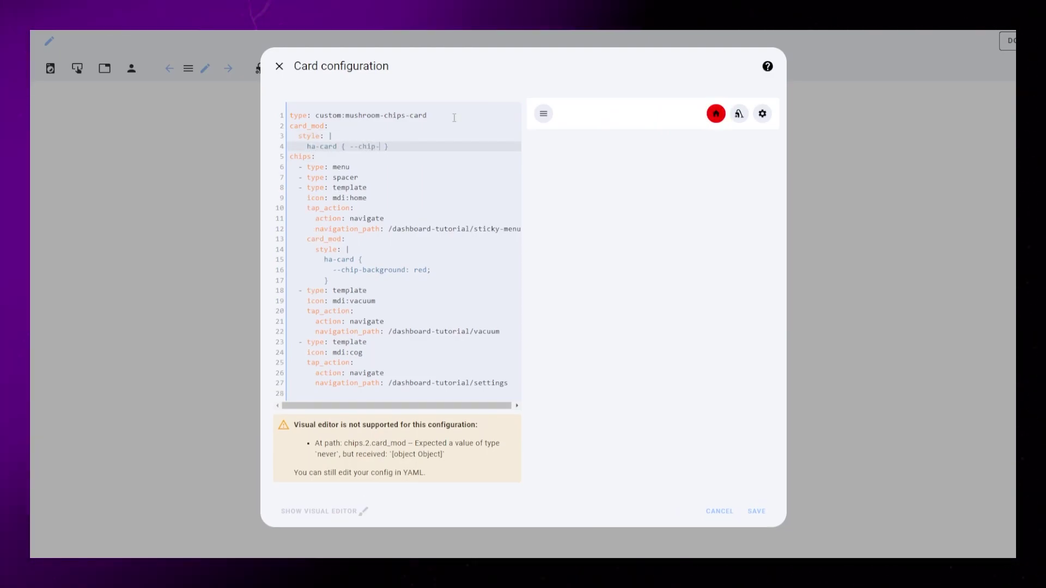
type("chip-background: none;")
- Add a :host rule below the ha-card style with z-index: 2 and position: fixed;
left_click(480, 145)
key("Return")
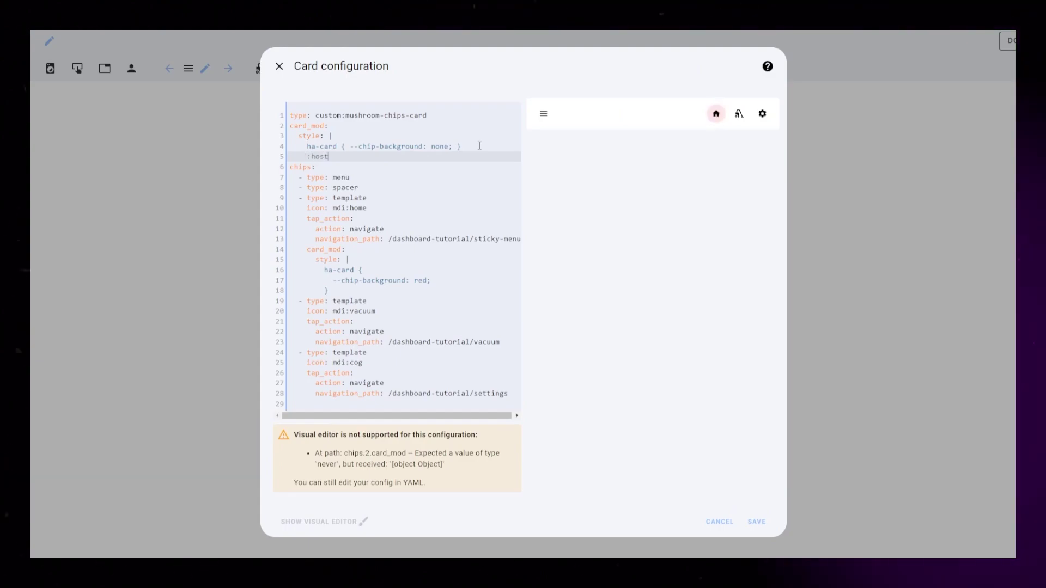
type(":host {")
key("Return")
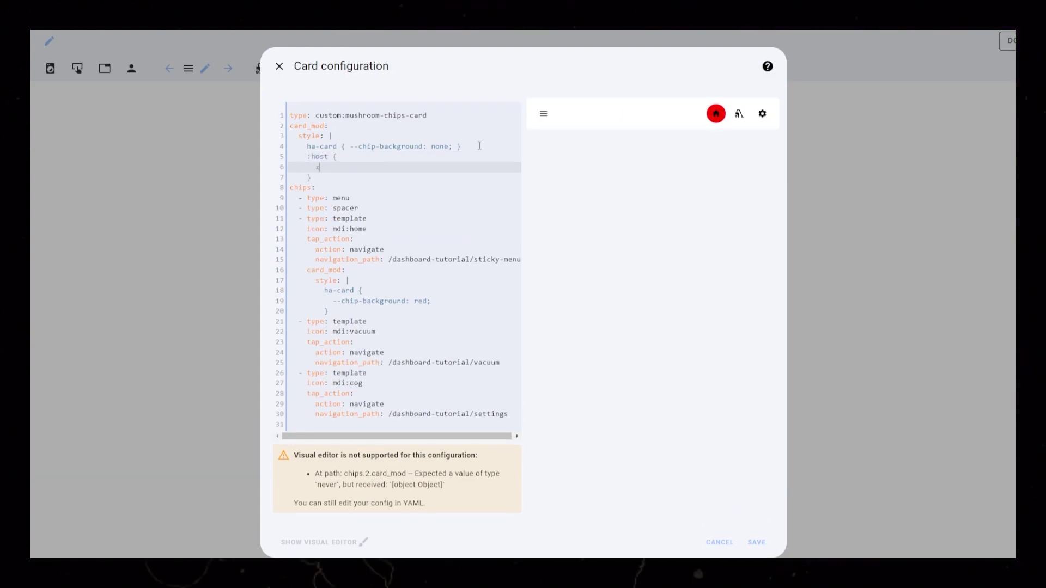
type("z-index: 2")
key("Return")
type("position: fixed;")
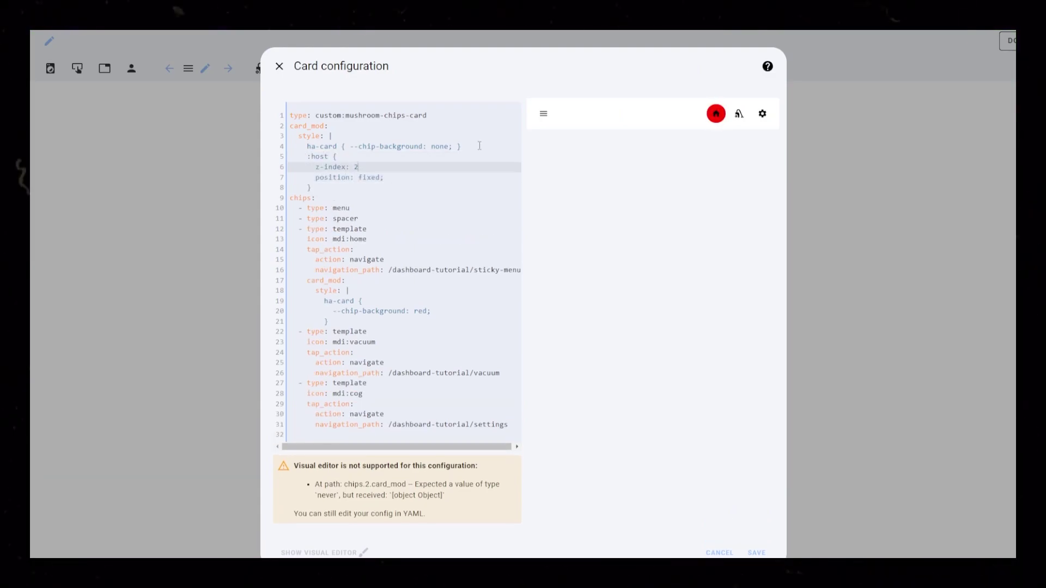
- Extend the :host rule with bottom: 0; and background: #ffffff;
left_click(402, 177)
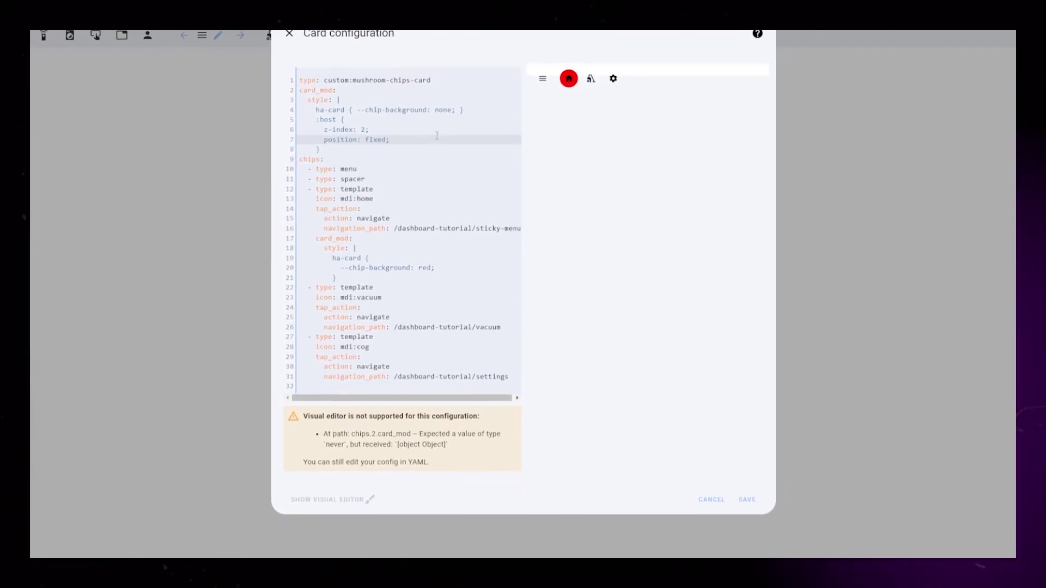
key("Return")
type("bottom: 0")
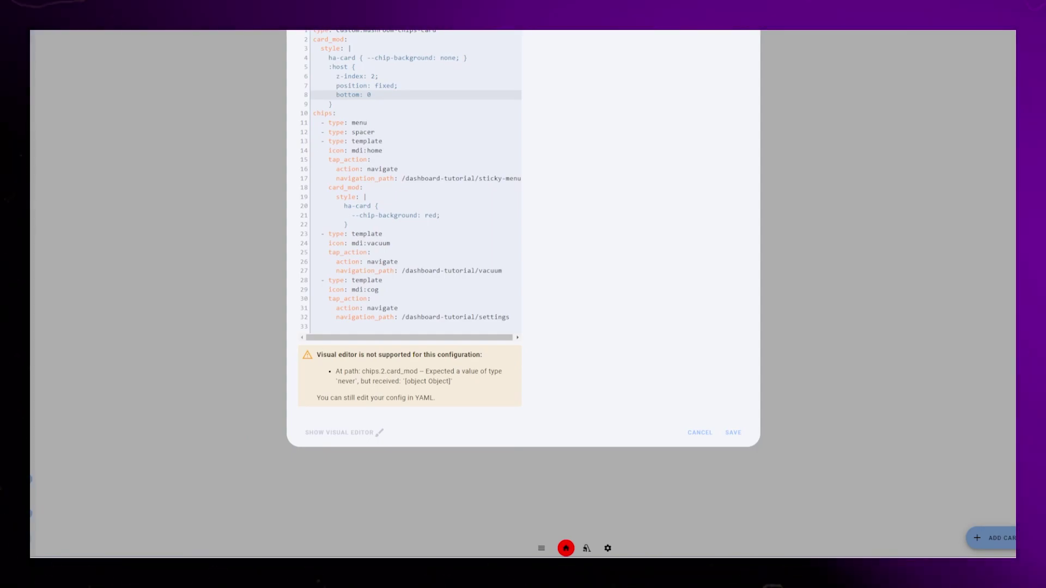
type(";")
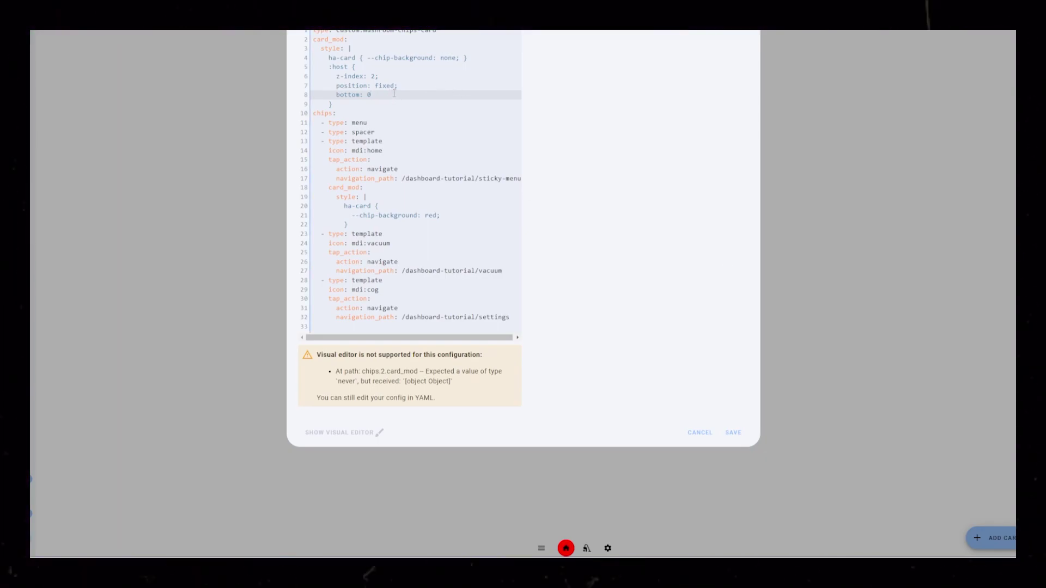
key("Return")
type("background: #ffffff;")
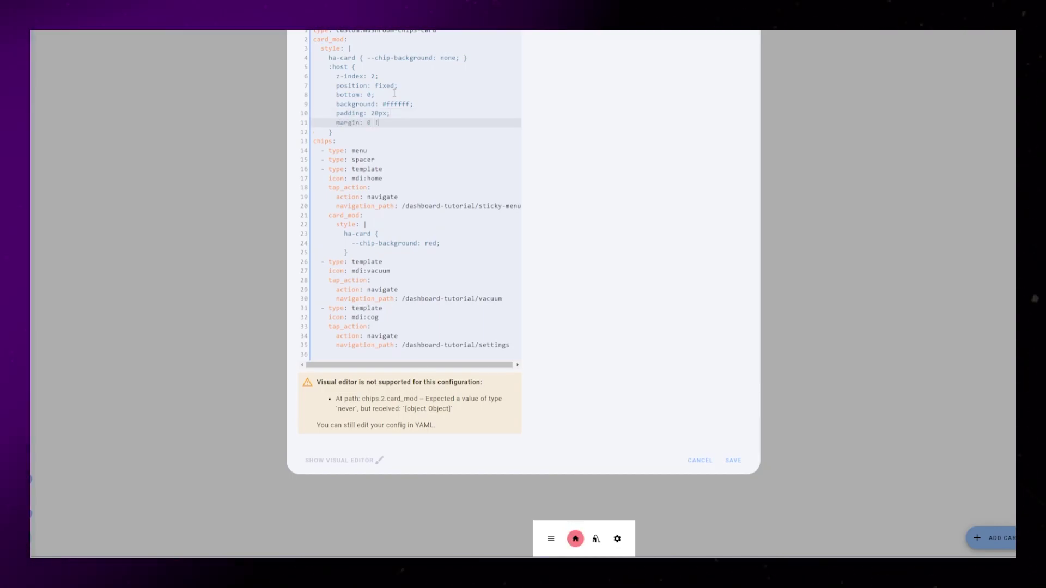
- Extend the :host rule with margin: 0 !important;, left: 50%;, transform: translateX(-50%); and width: calc(100% - 34px);
key("Return")
type("left: 50%;")
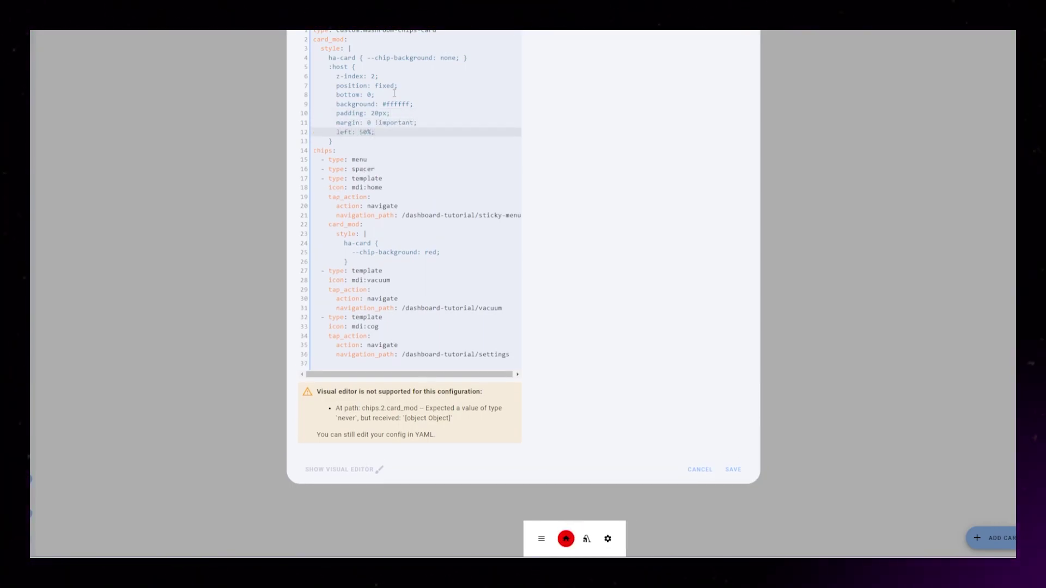
key("Return")
type("transform: translate")
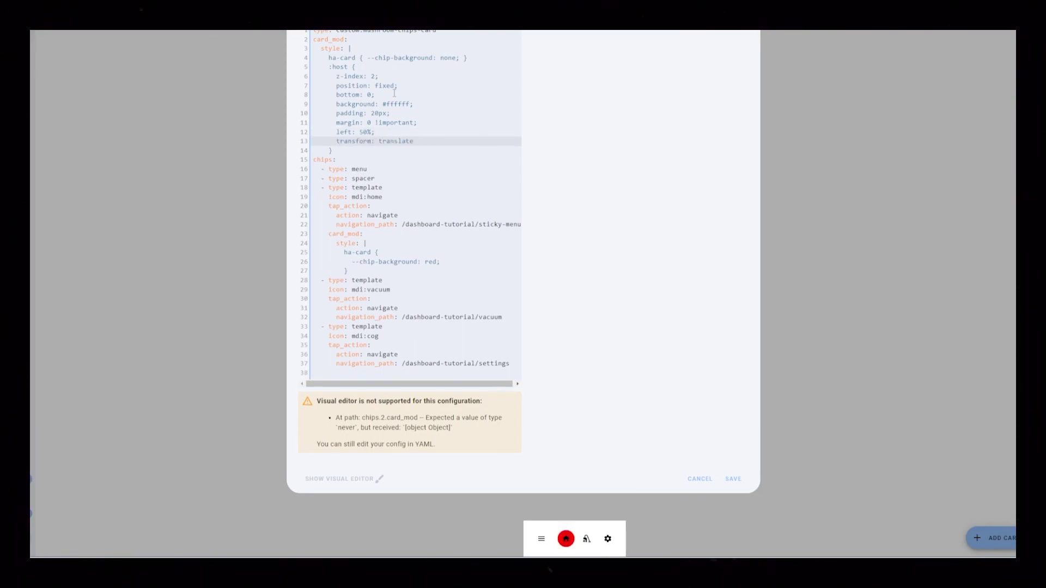
type("X(-50%")
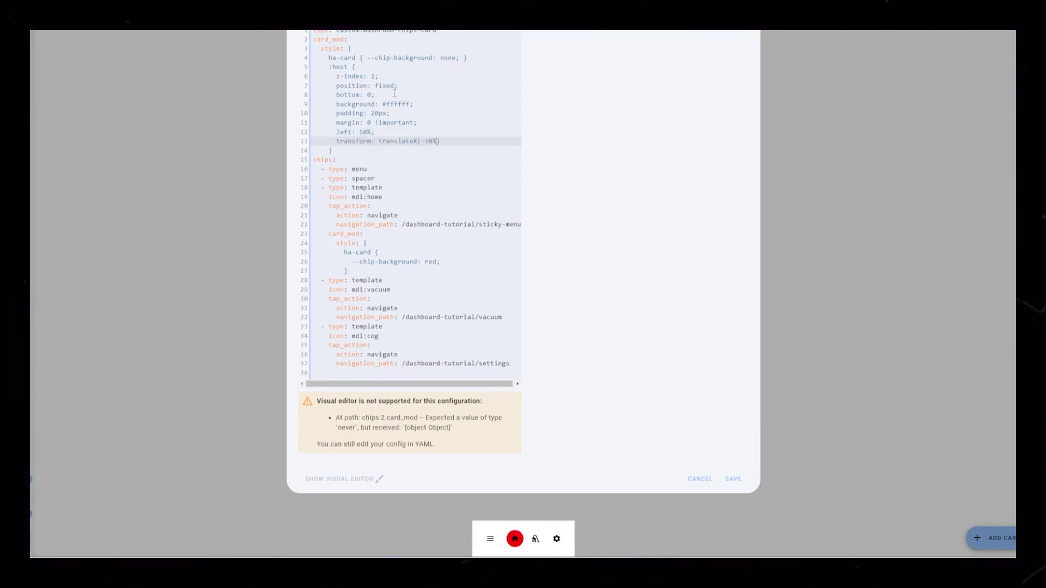
type(");")
key("Return")
type("width:")
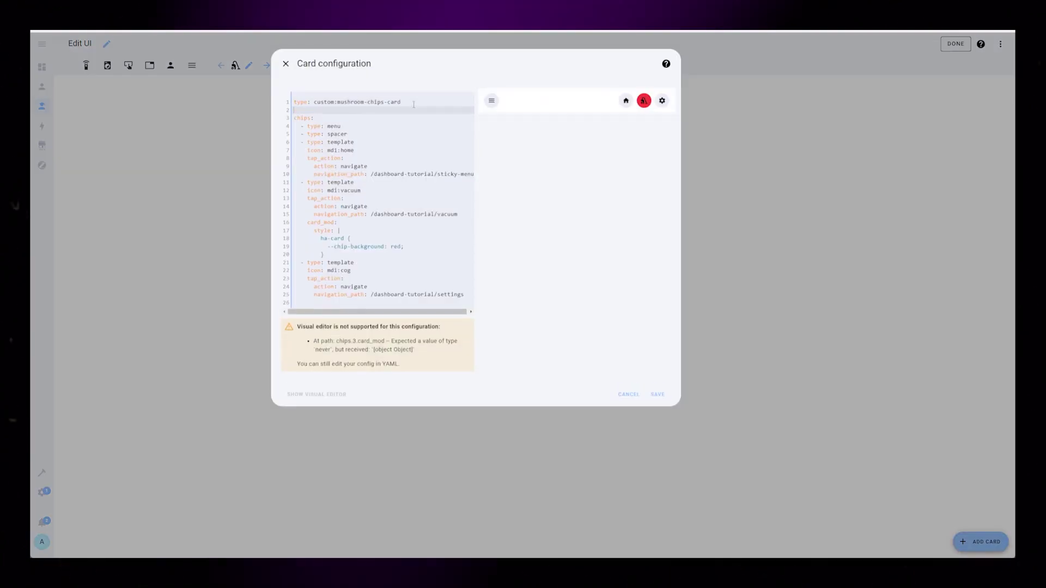
- Paste the card-level card_mod style with the full :host rule into the vacuum and settings views' chips cards and save
key("ctrl+v")
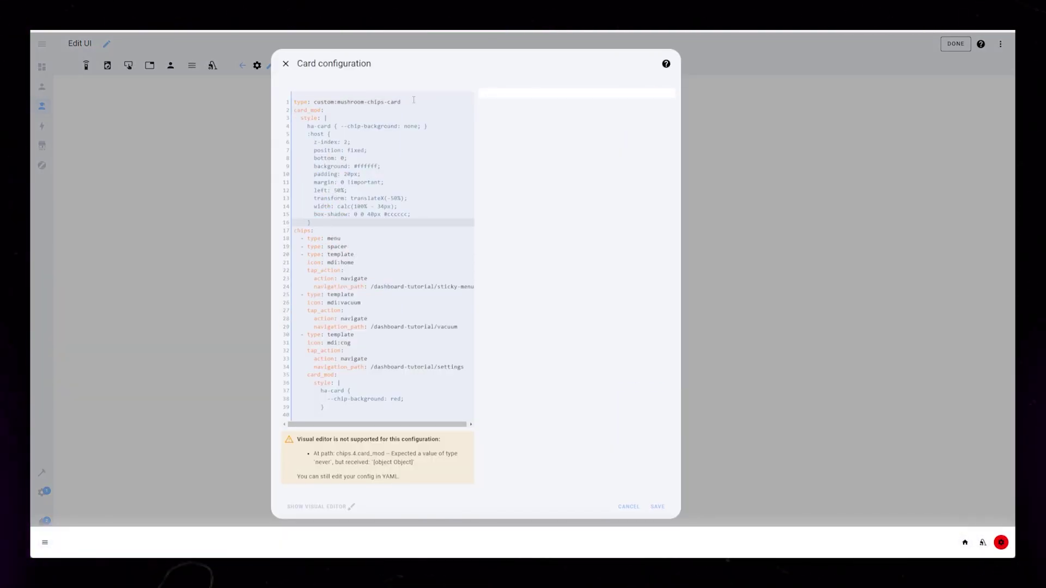
key("Return")
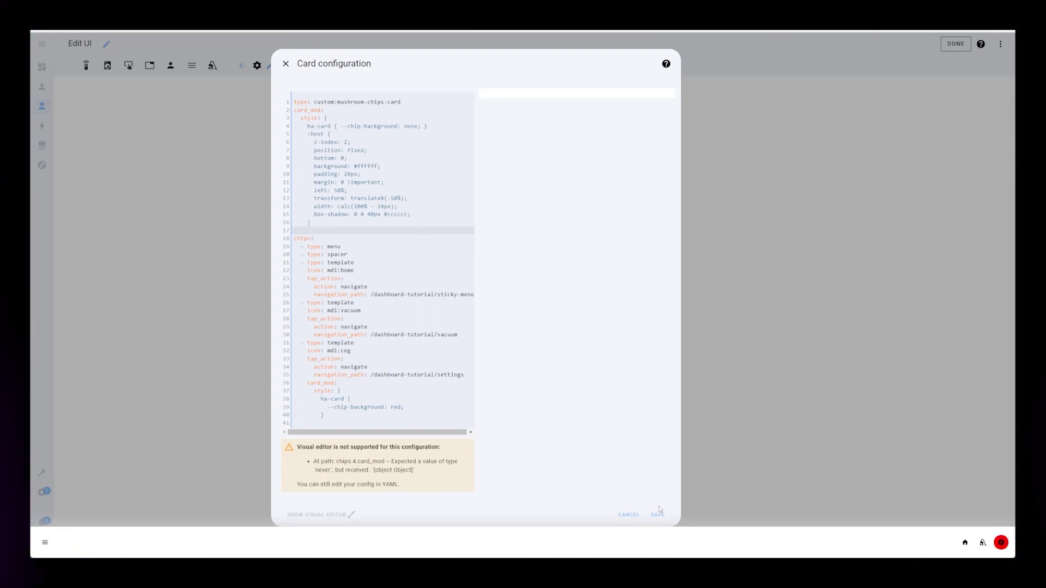
key("ctrl+s")
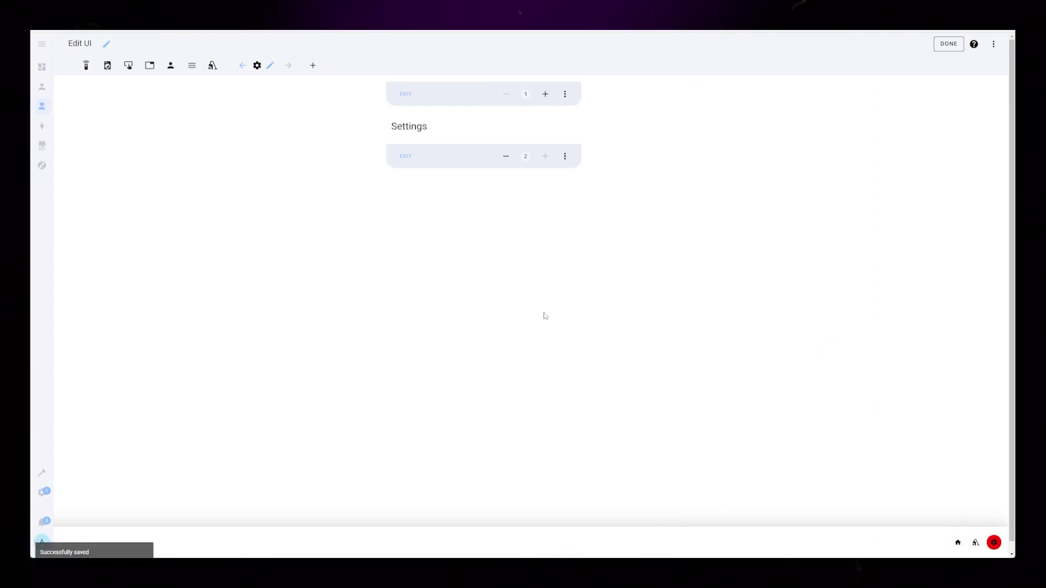
- Finish editing the dashboard and test the bottom menu's vacuum, settings and home chips
left_click(949, 44)
left_click(976, 544)
left_click(993, 543)
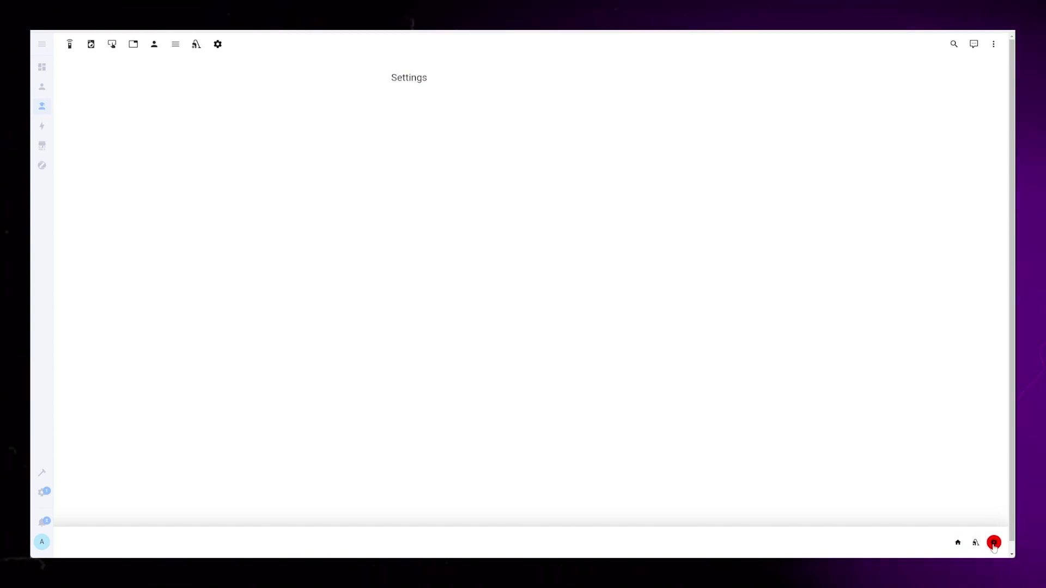
left_click(976, 543)
left_click(957, 544)
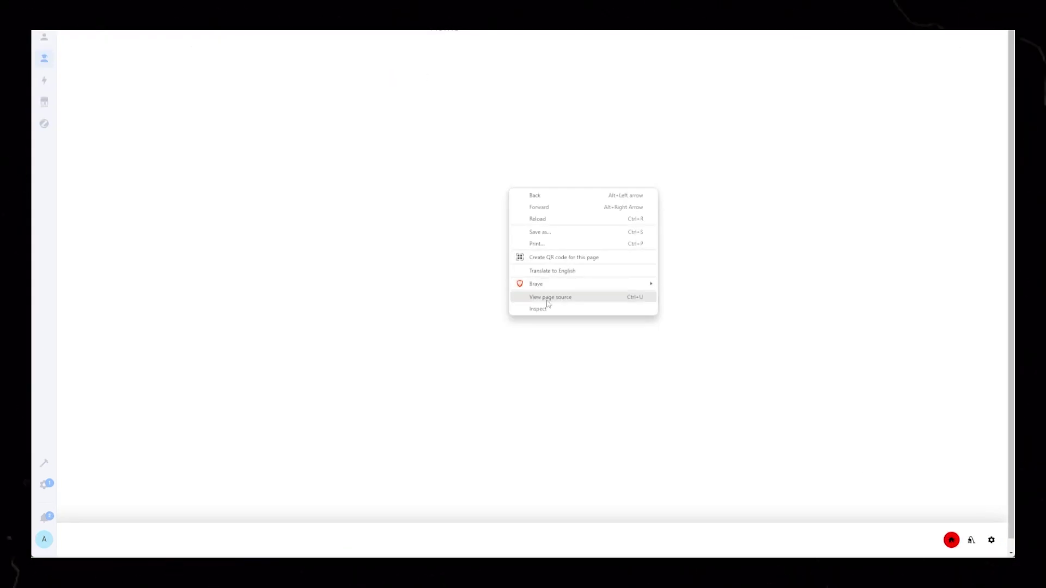
- Inspect the page in a phone-sized view and test the bottom menu's vacuum and menu chips
left_click(538, 309)
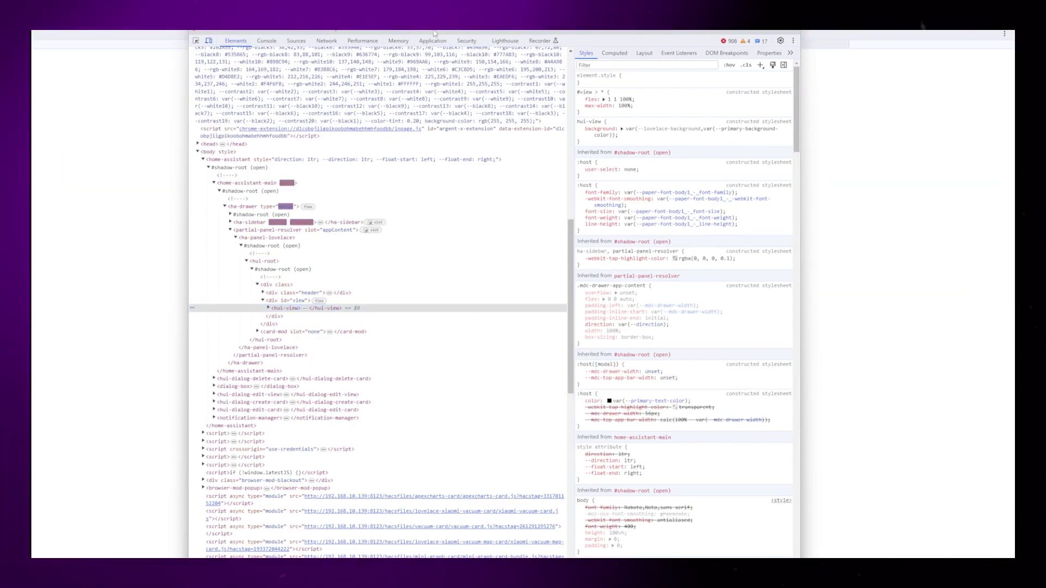
left_click_drag(435, 34, 955, 520)
left_click(573, 526)
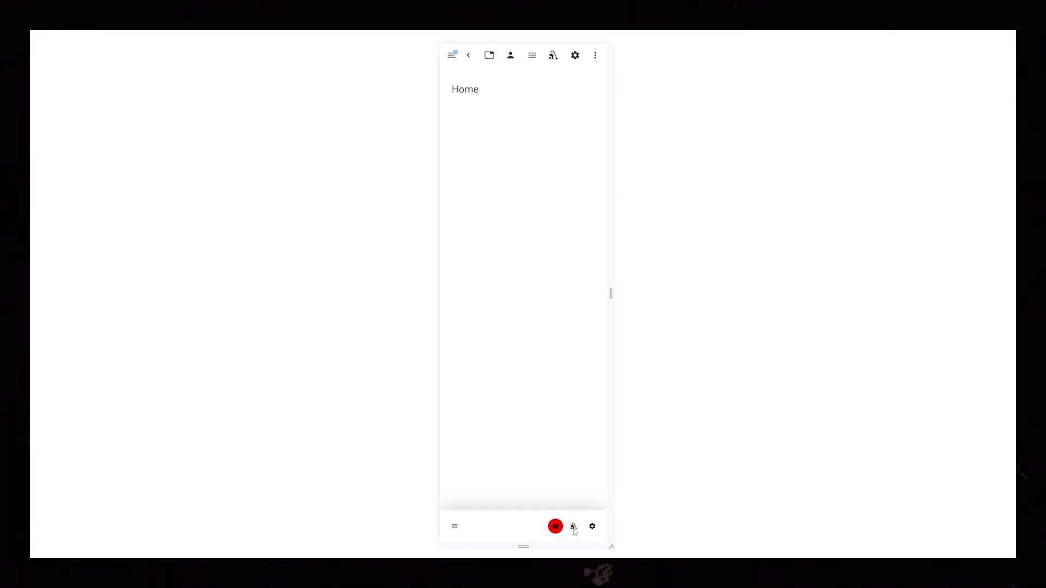
left_click(456, 526)
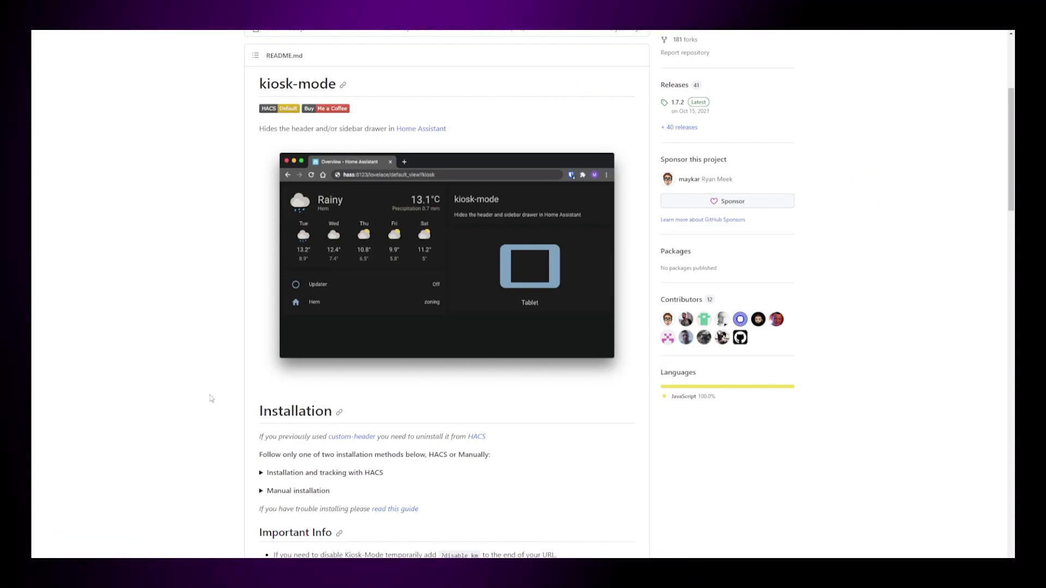
- Check the kiosk-mode README's installation section and create a Toggle helper named kiosk_mode
scroll(211, 400, "down", 1)
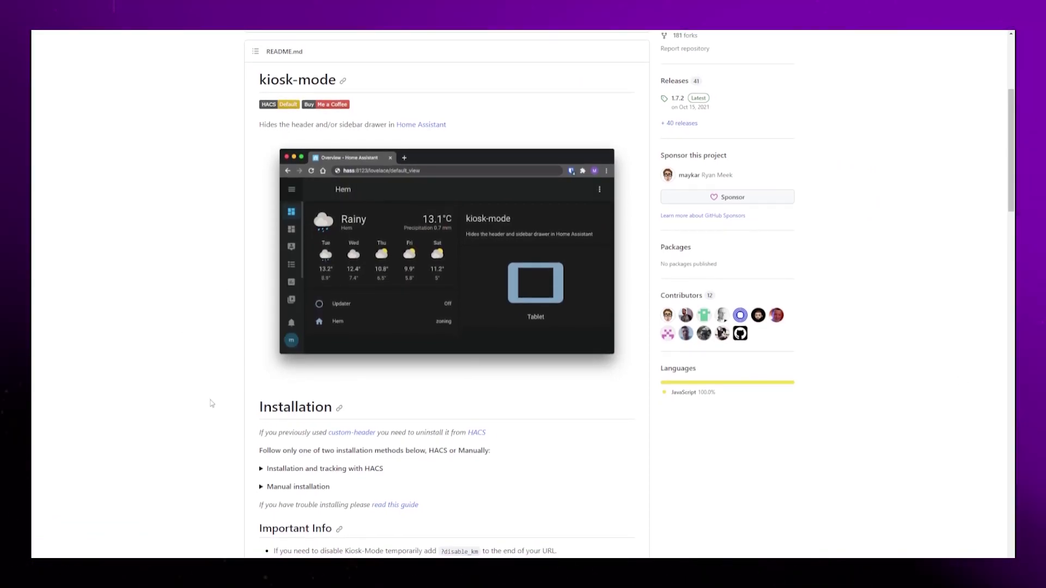
scroll(212, 403, "down", 5)
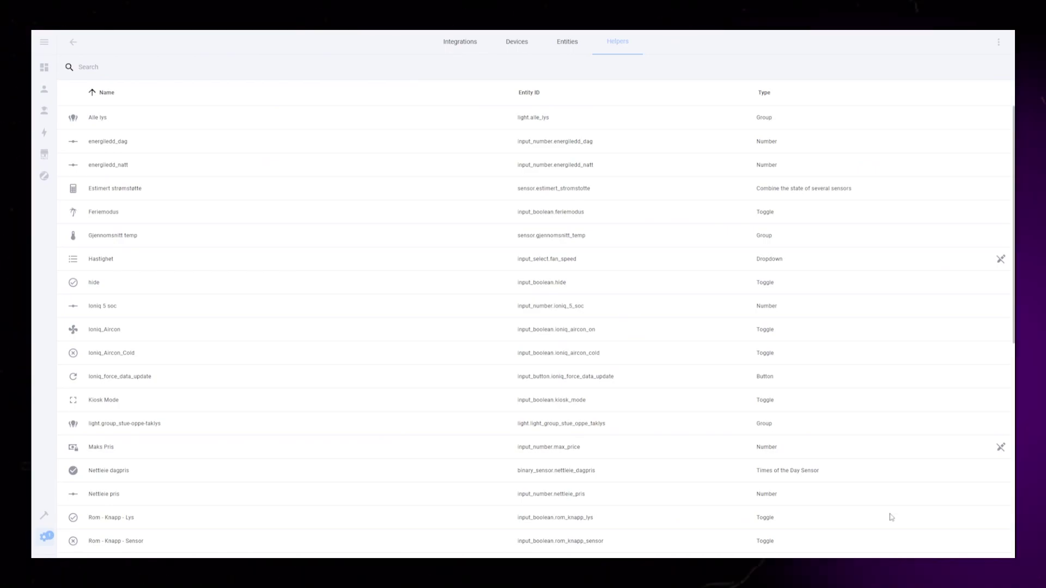
left_click(890, 516)
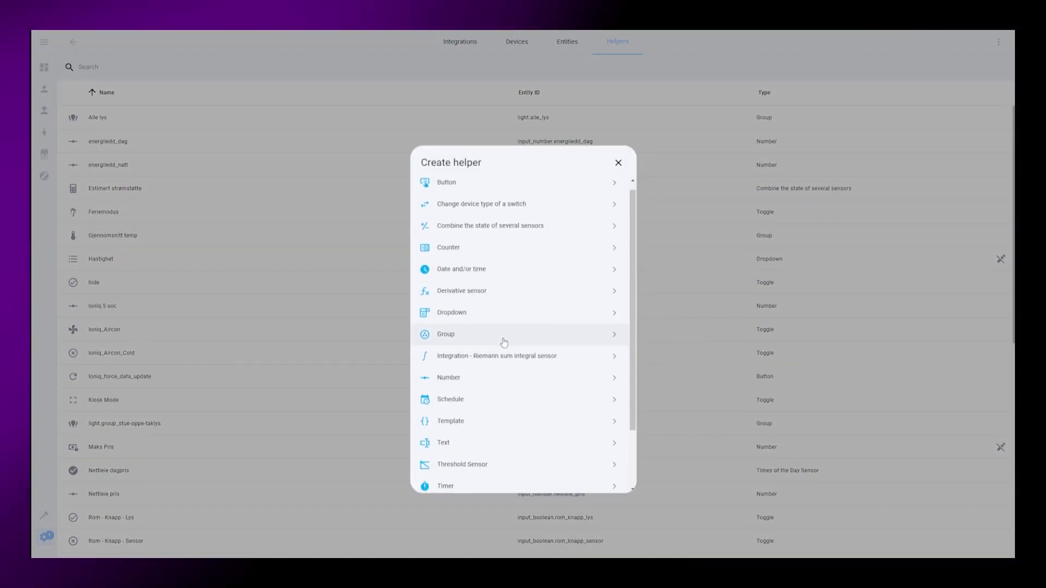
scroll(504, 342, "down", 3)
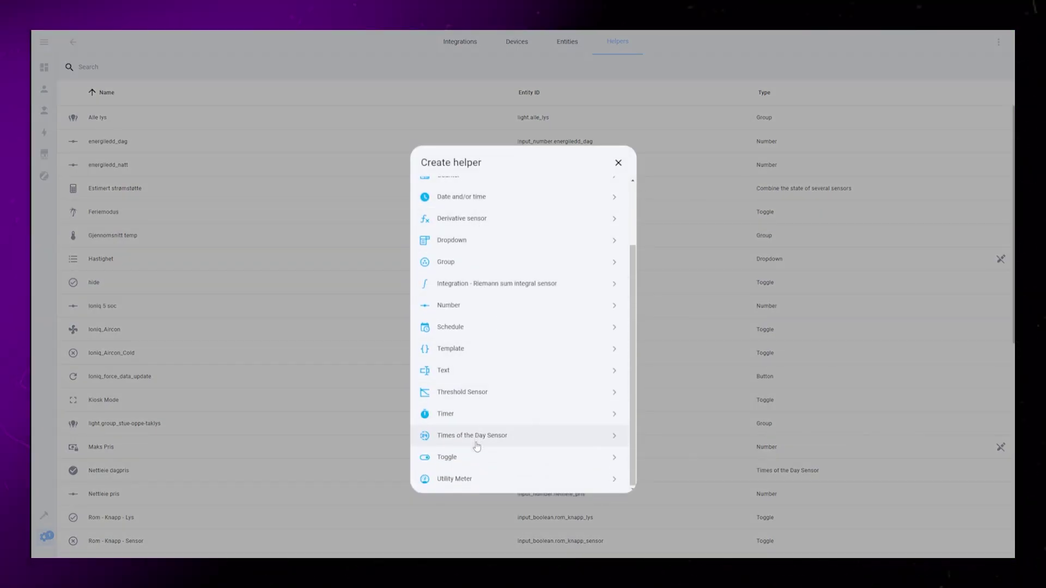
left_click(479, 457)
type("kiosk_mode")
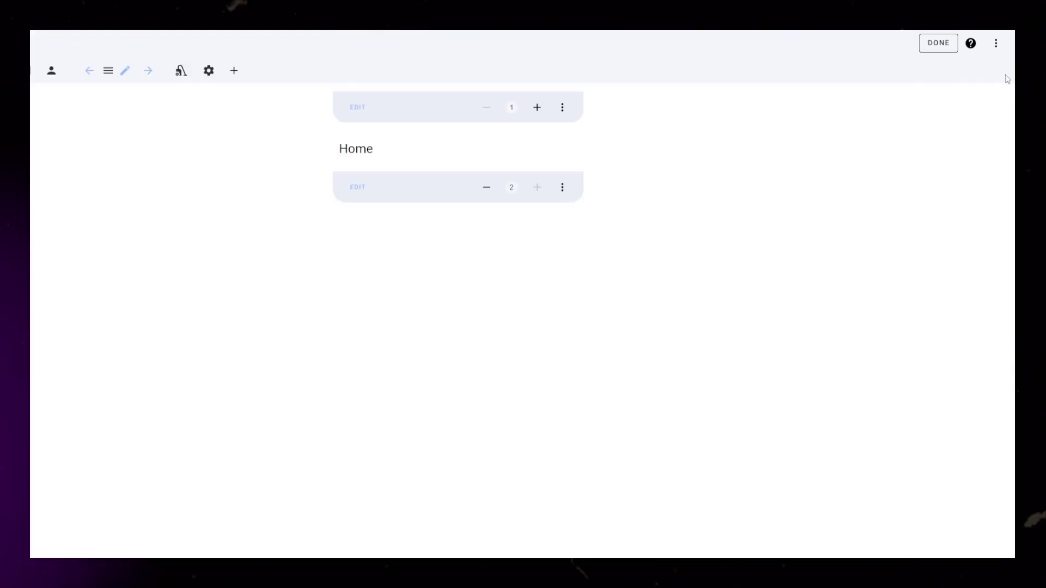
- Add kiosk_mode non_admin_settings with hide_header, hide_menubutton and ignore_entity_settings set to true at the start of the dashboard's raw configuration
left_click(997, 46)
left_click(926, 96)
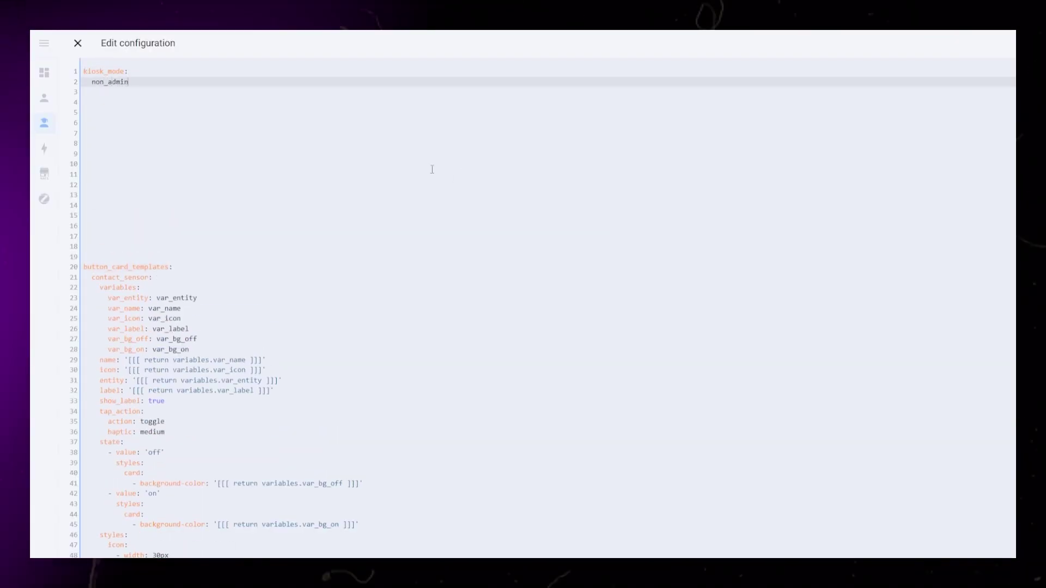
type("_settings:")
key("Return")
type("hide_header: true")
key("Return")
type("hide_menubutton")
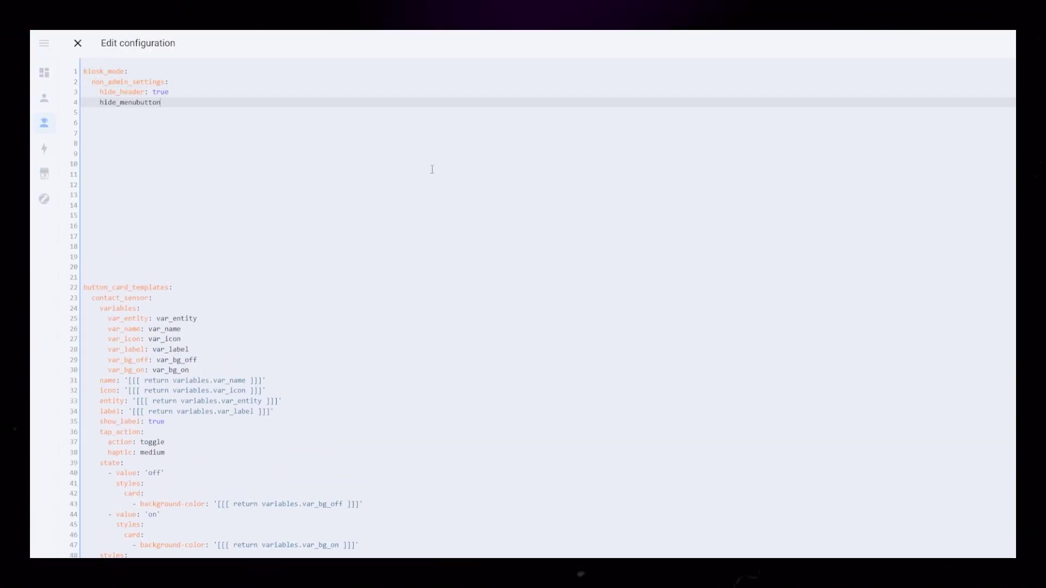
type(": true")
key("Return")
type("ignore_entity_settings: true")
key("Return")
- Add an entity_settings list under kiosk_mode with an entry for input_boolean.kiosk_mode: 'on' and hide_header: true
type("entity_settings:")
key("Return")
type("- enti")
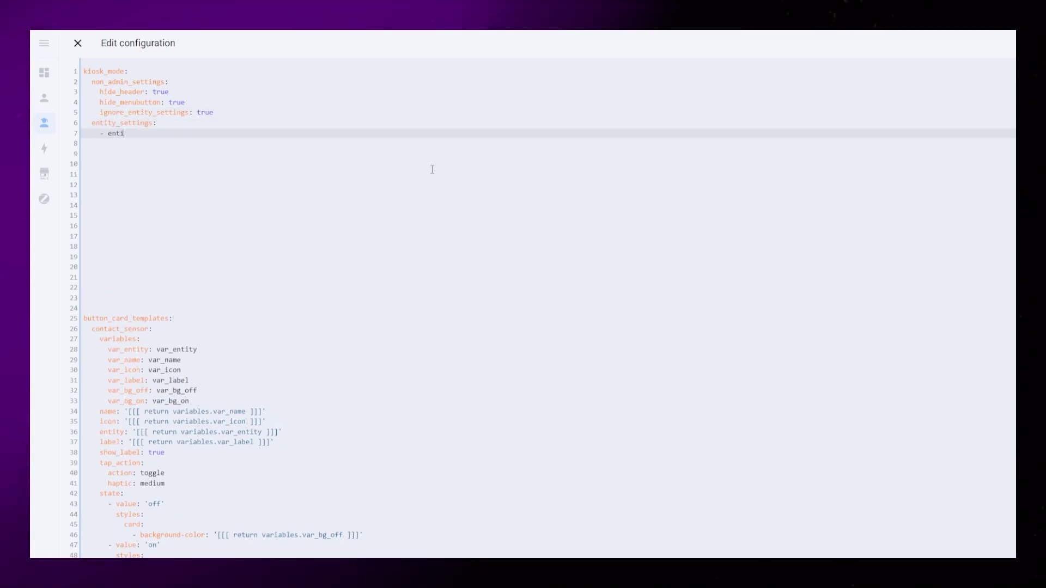
type("ty:")
key("Return")
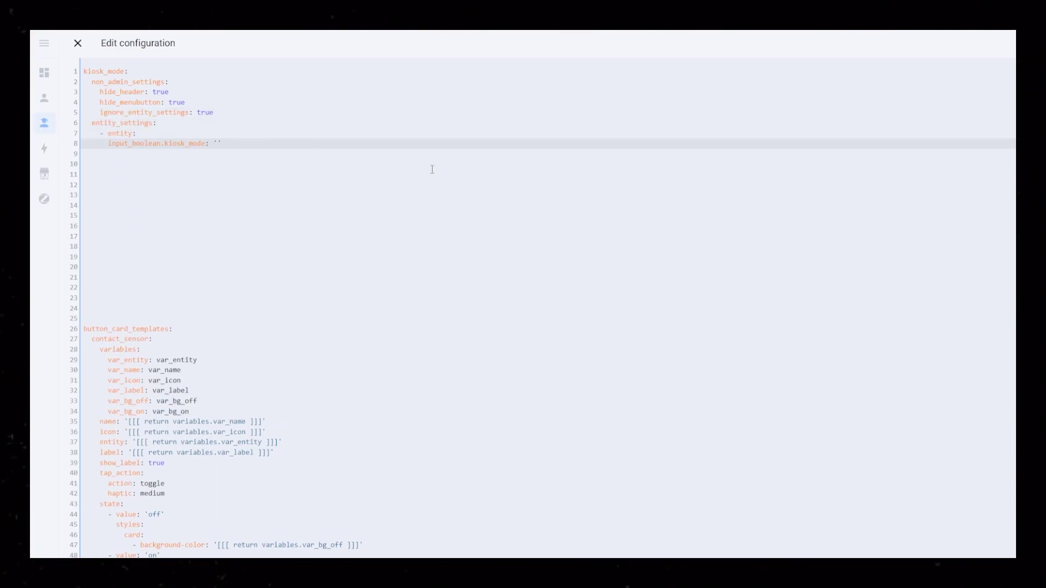
type("on'")
key("Return")
- Add a second entity entry with input_boolean.kiosk_mode: 'off' and hide_header: false, and test it by switching the Kiosk Mode helper off
type("- entity:         input_boolean.kiosk_mode: 'on'       hide_header: true")
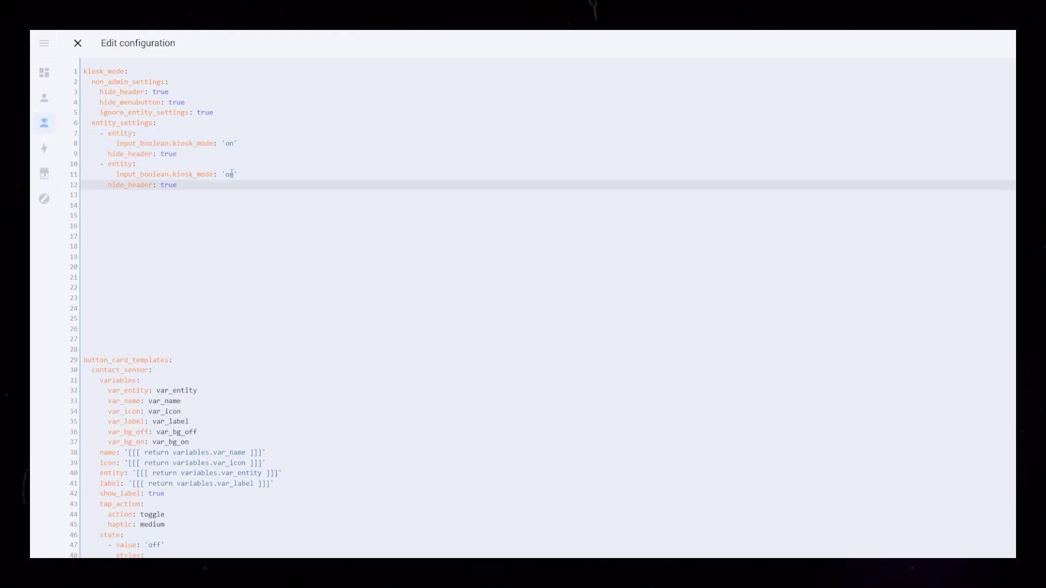
double_click(230, 175)
type("off")
double_click(169, 185)
type("false")
left_click(78, 43)
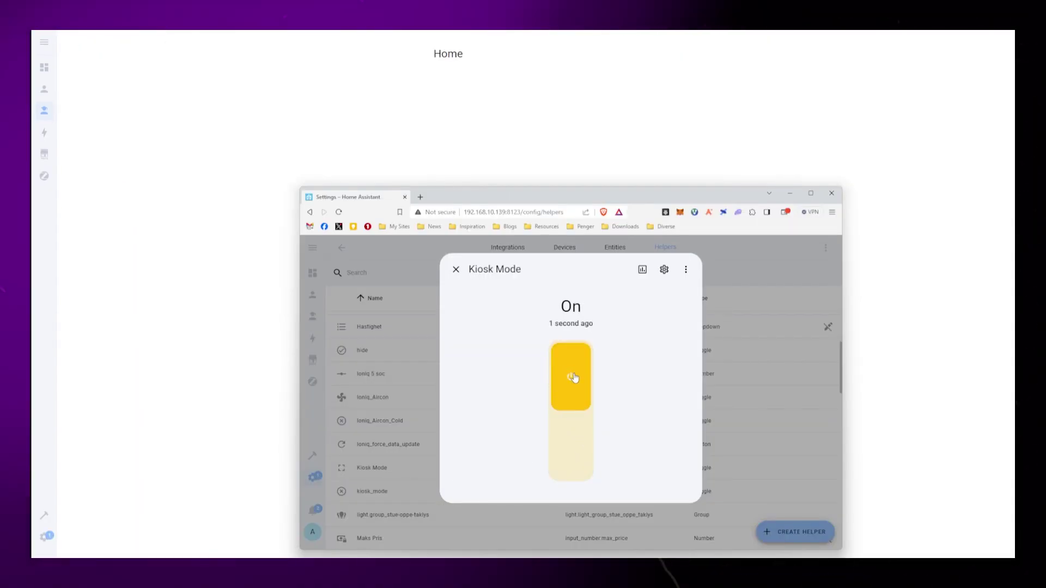
left_click(579, 428)
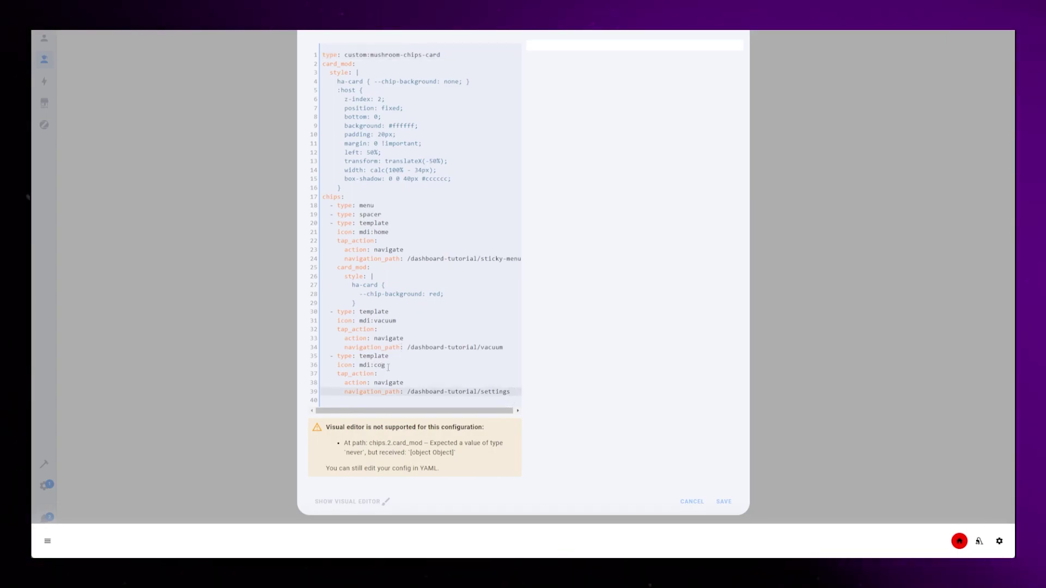
- Append a template chip to the home view's chips card with icon mdi:arrow-expand-all and entity input_boolean.kiosk_mode
left_click_drag(385, 365, 315, 361)
type("- type: template     icon: mdi:cog")
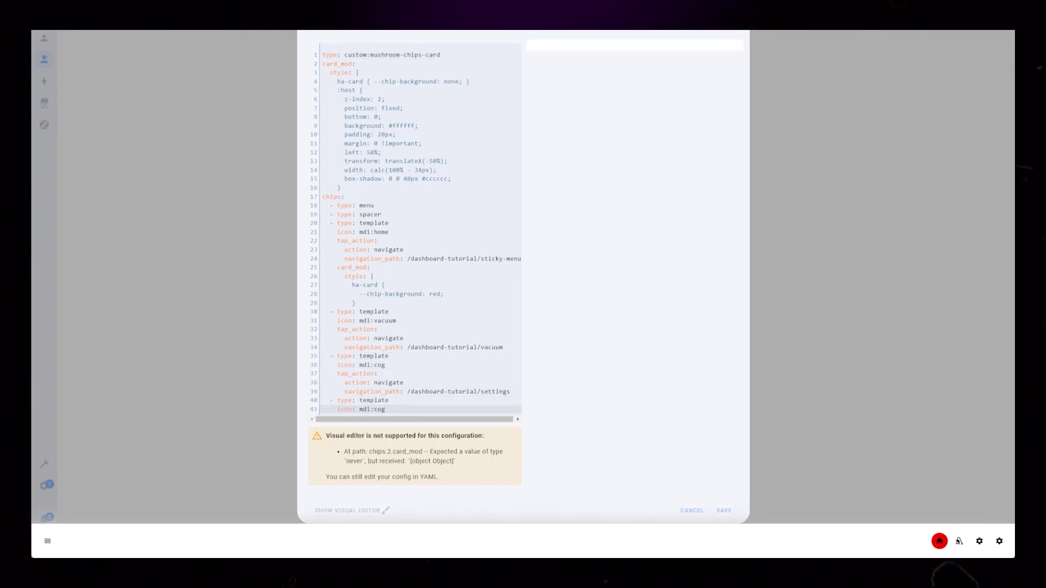
key("Return")
type("entity:")
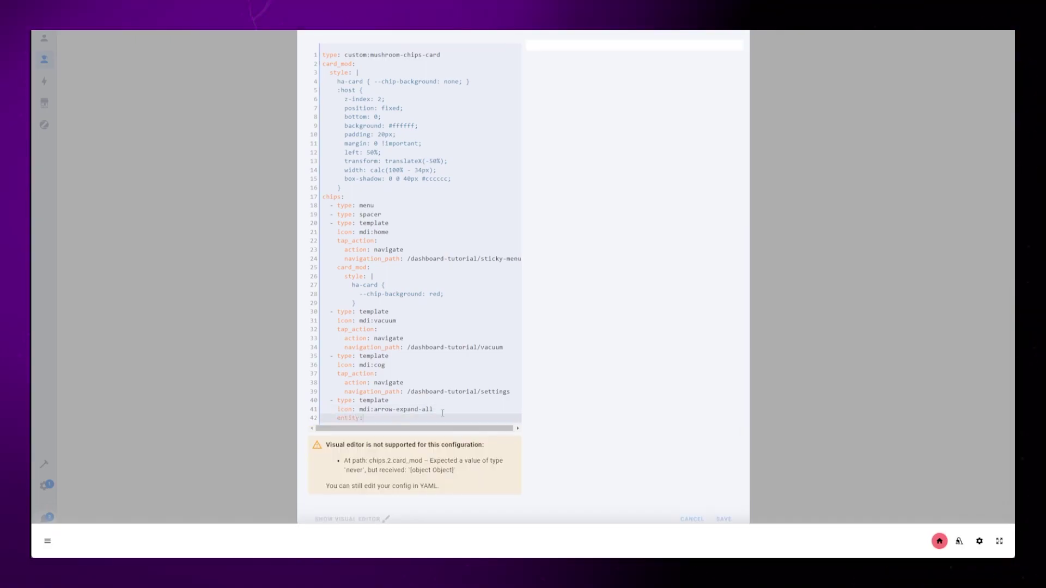
type(" input_boolean.kiosk_mode")
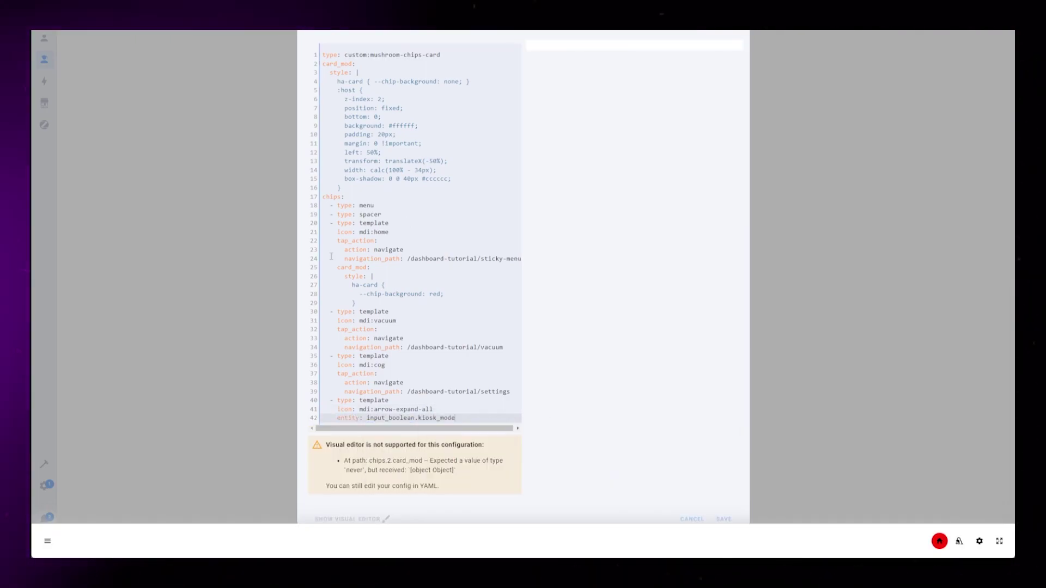
- Give the kiosk mode chip a tap_action with action: toggle and save the card
key("Return")
type("tap_action:")
key("Return")
type("action:")
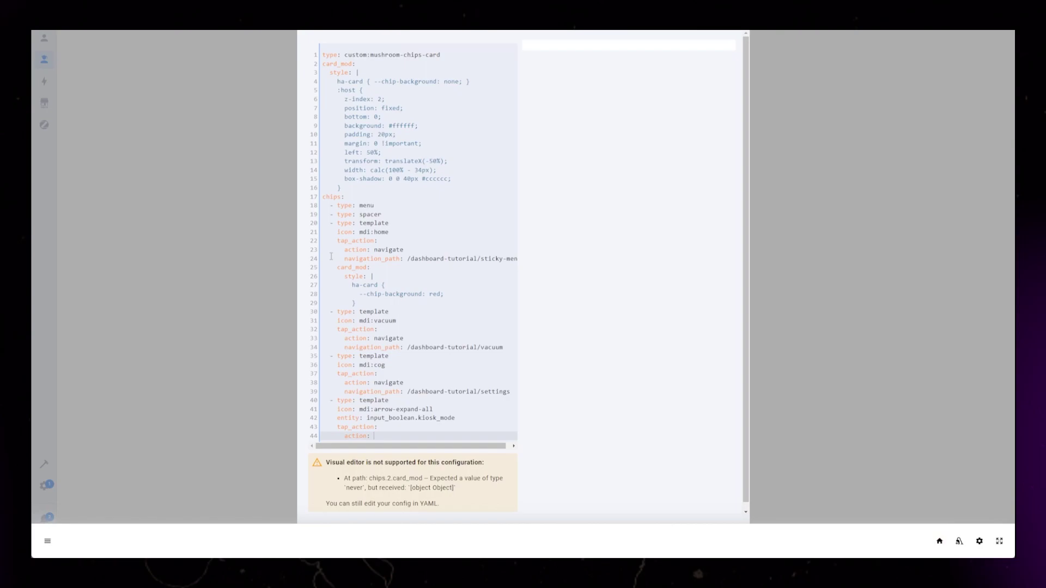
key("ctrl+s")
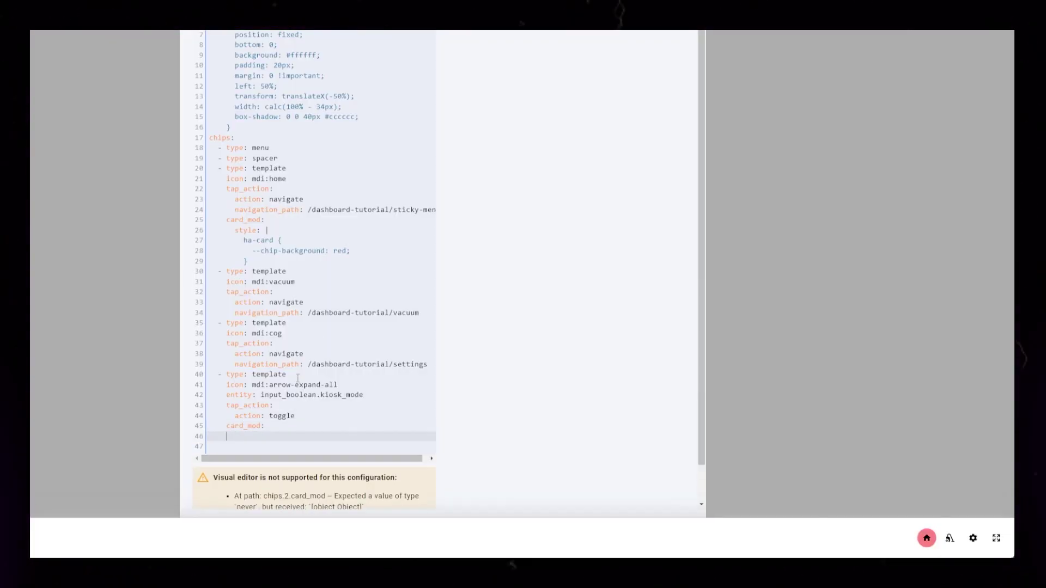
- Add a card_mod ha-card style to the kiosk mode chip with the condition {% if is_state('input_boolean.kiosk_mode', 'on') %}
scroll(318, 369, "down", 1)
type("|")
key("Return")
type("ha-card {}")
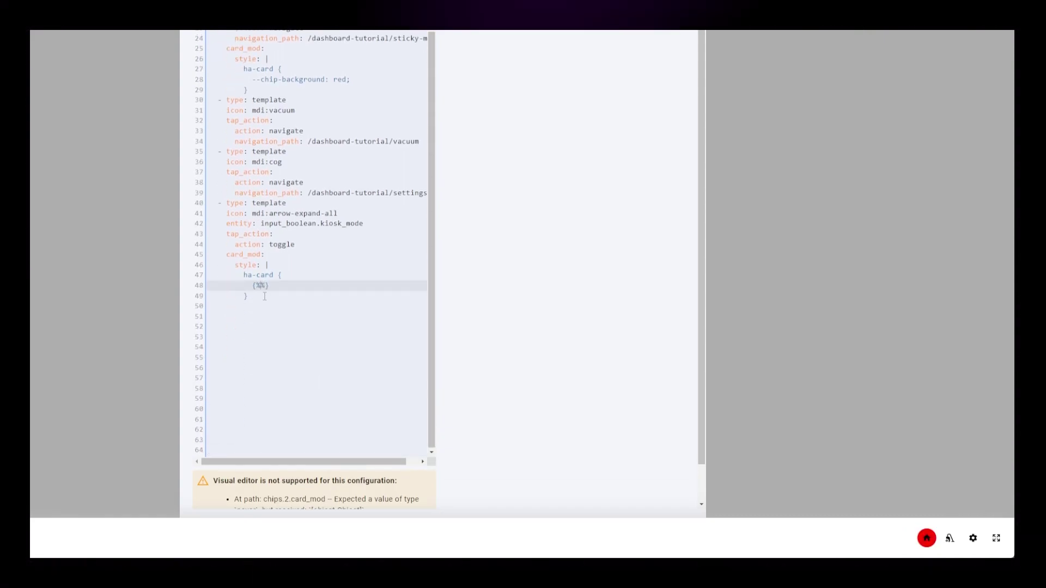
type("if is_state('input_boolean.kiosk_mode') %}")
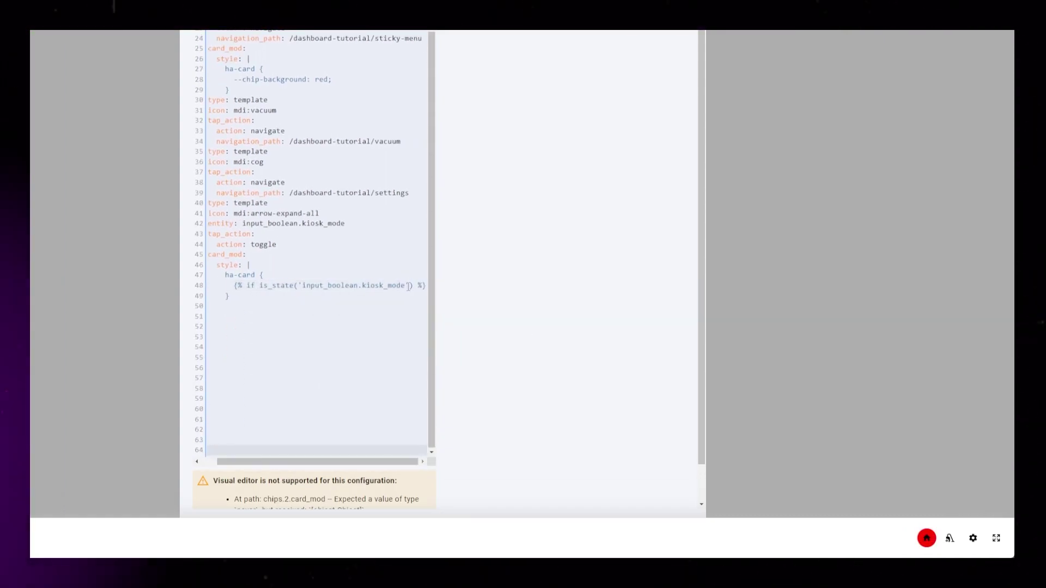
left_click(408, 286)
type(", 'on'")
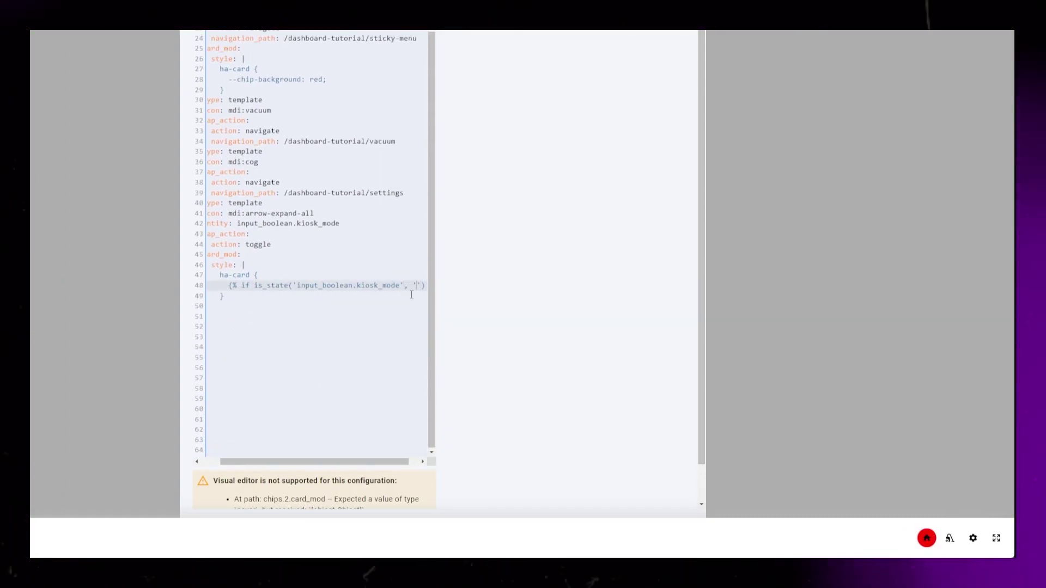
- Put --chip-background: red; on a new line under the if condition, copying it from the home chip's style
left_click(411, 294)
key("Return")
key("Return")
key("Return")
left_click(411, 295)
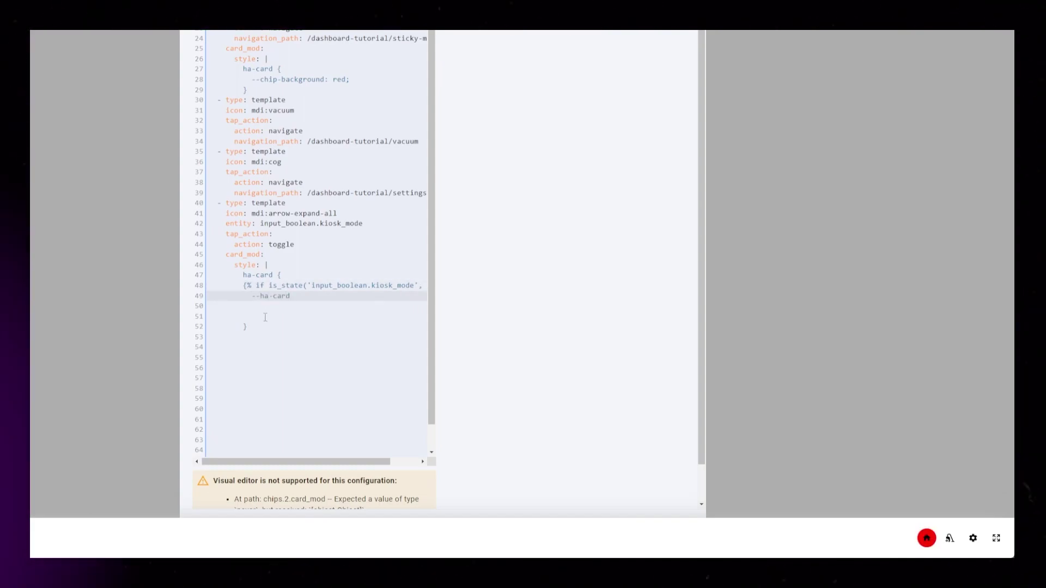
type("--ha-card")
key("BackSpace")
key("BackSpace")
key("BackSpace")
key("BackSpace")
key("BackSpace")
key("BackSpace")
left_click_drag(349, 79, 251, 79)
- Add an {% elif %} branch with --chip-background: green; to the kiosk mode chip's style and close the block with {% endif %}
key("Return")
type("{% elif %")
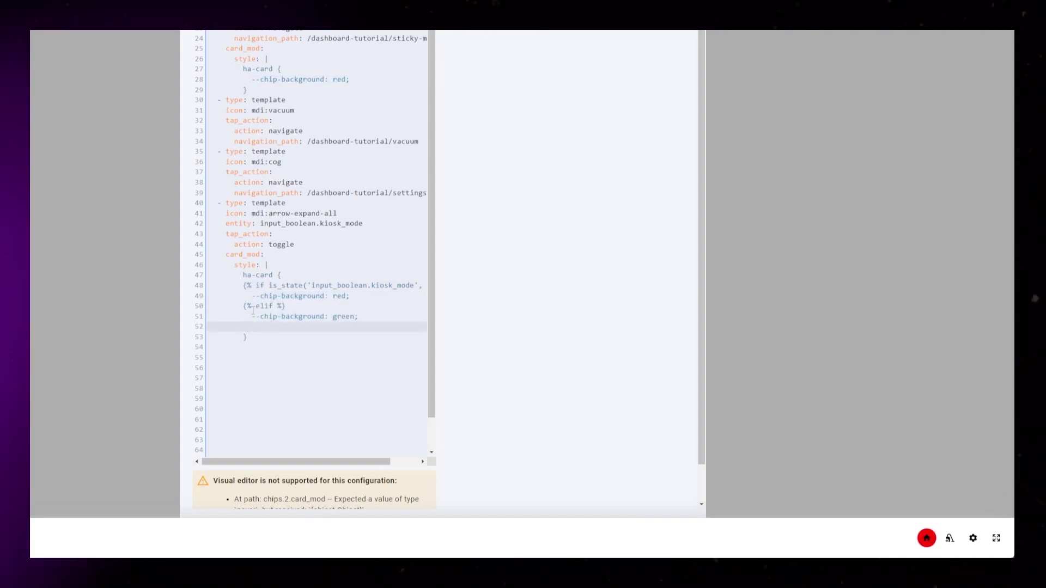
type("{% endif %")
- Complete the elif condition as is_state('input_boolean.kiosk_mode', 'off') by copying it from the if line
double_click(264, 306)
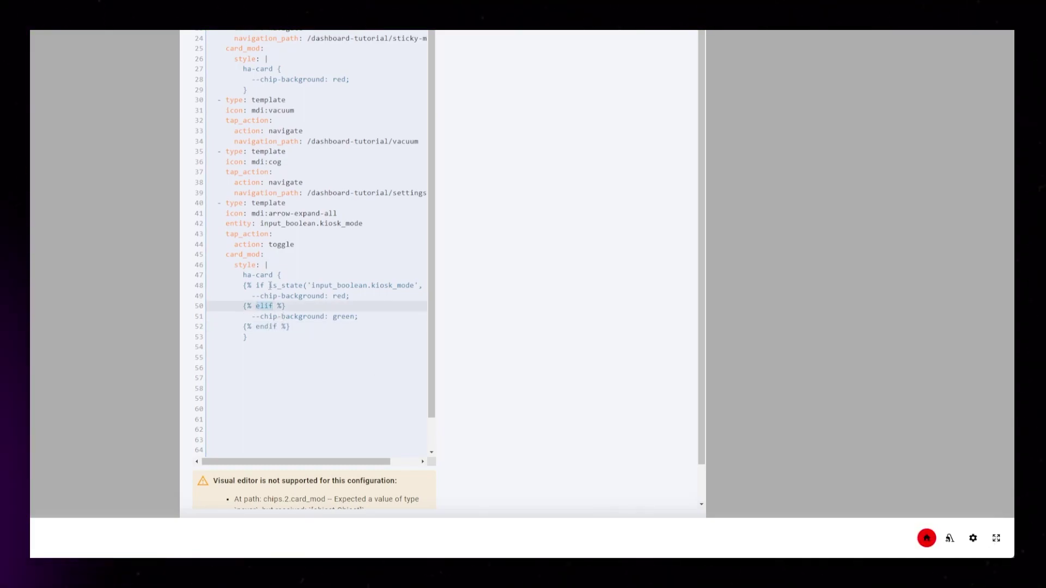
left_click_drag(270, 285, 416, 285)
key("ctrl+c")
left_click(240, 307)
key("ctrl+v")
double_click(402, 306)
type("off")
left_click(382, 326)
left_click_drag(357, 462, 313, 462)
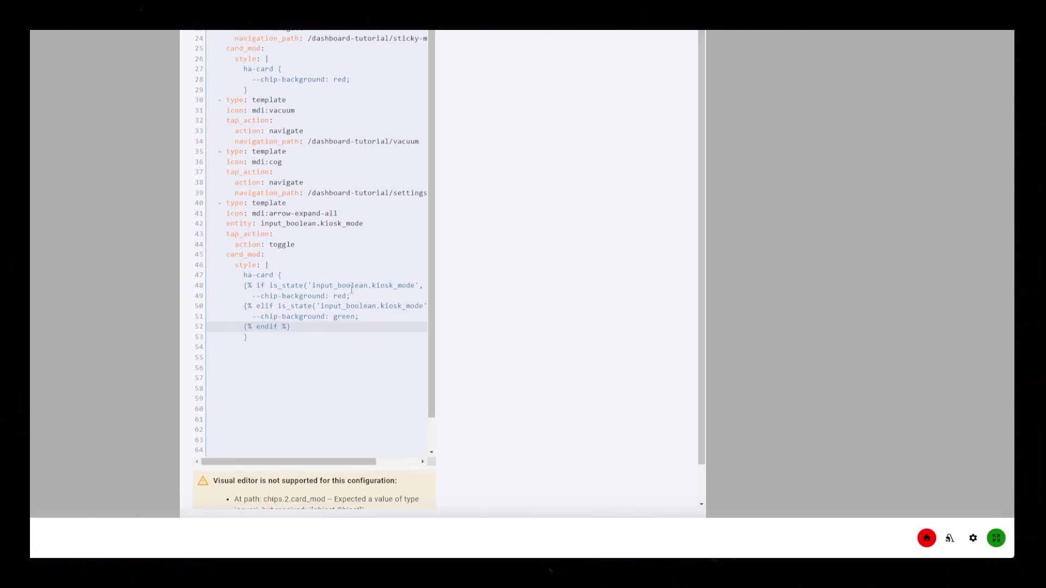
- Replace the kiosk mode chip's icon with a multi-line (>-) template: {{ is_state("input_boolean.kiosk_mode", "off") }}
left_click_drag(252, 213, 338, 213)
type(">-")
key("Return")
key("Tab")
type("{{}")
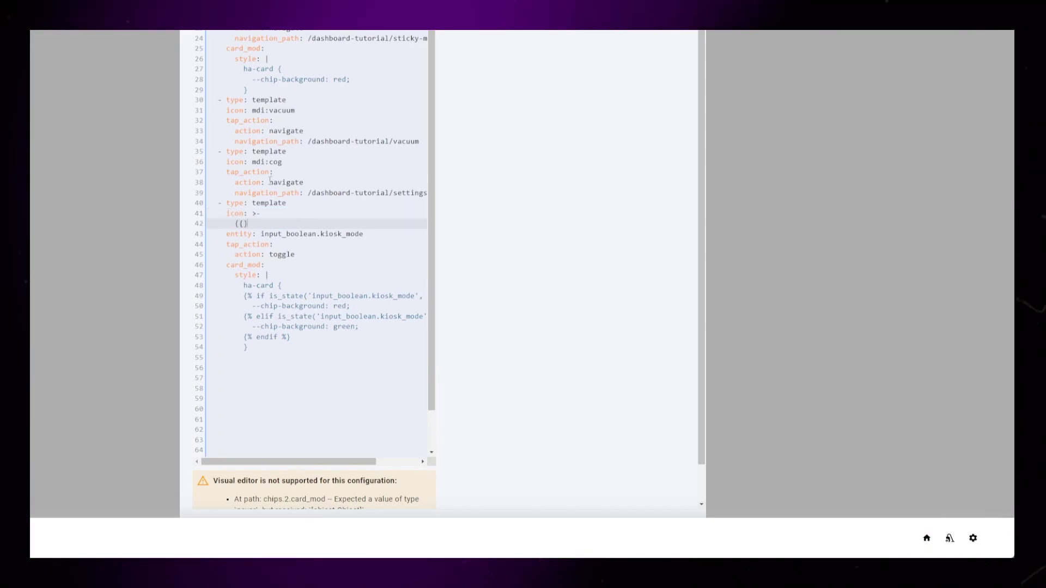
type(" is_state(\"input_boolean.kiosk_mode\"")
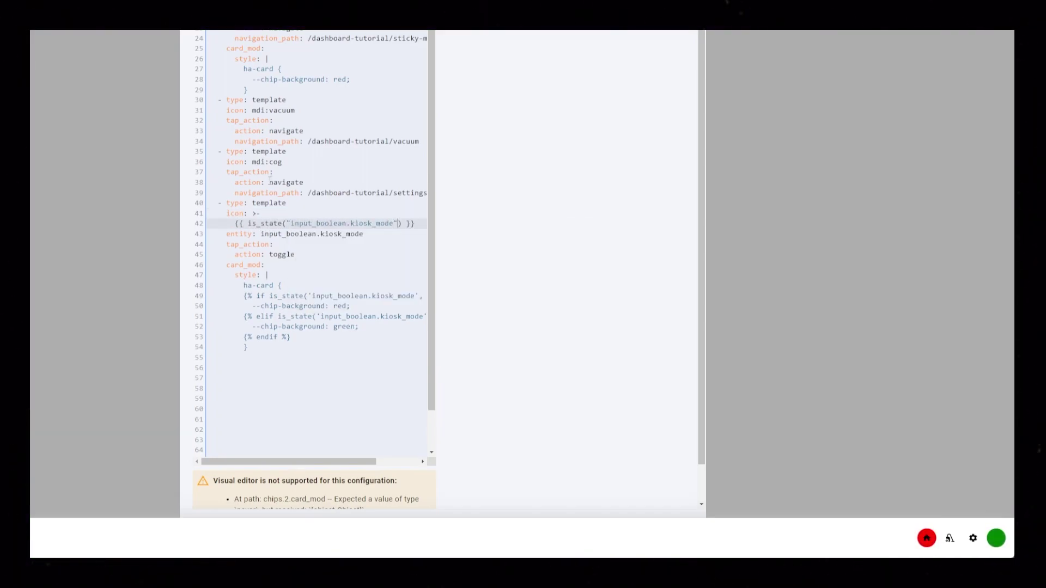
type(", \"off\"")
- Extend the icon template with | iif("mdi:arrow-expand-all", "mdi:arrow-collapse-all")
left_click_drag(337, 462, 377, 461)
type("| iif(")
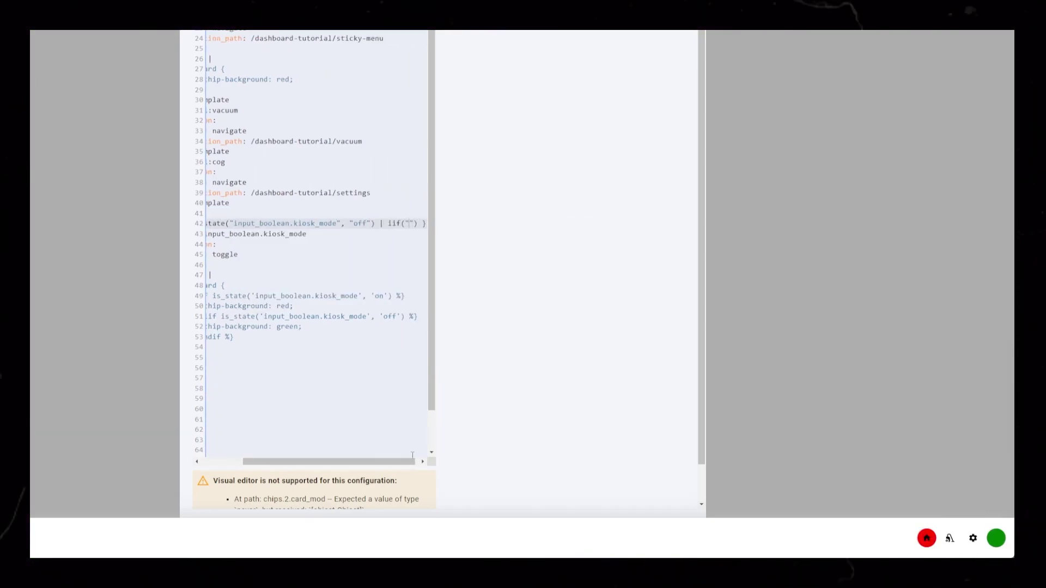
type(", \"mdi:arrow-collapse-all")
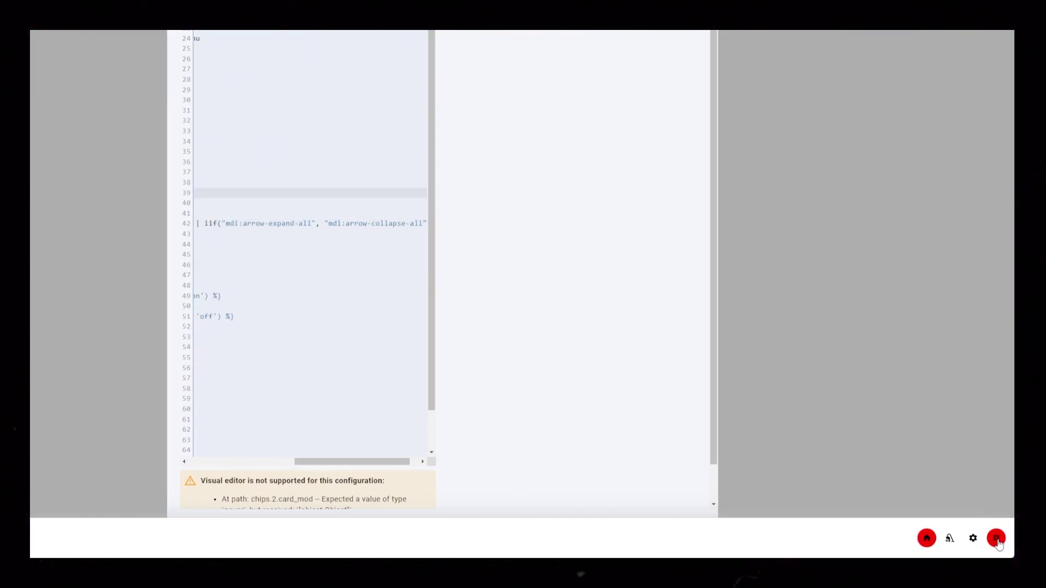
- Select the kiosk mode chip's code in the home view's chips card for reuse in the vacuum view
left_click(290, 266)
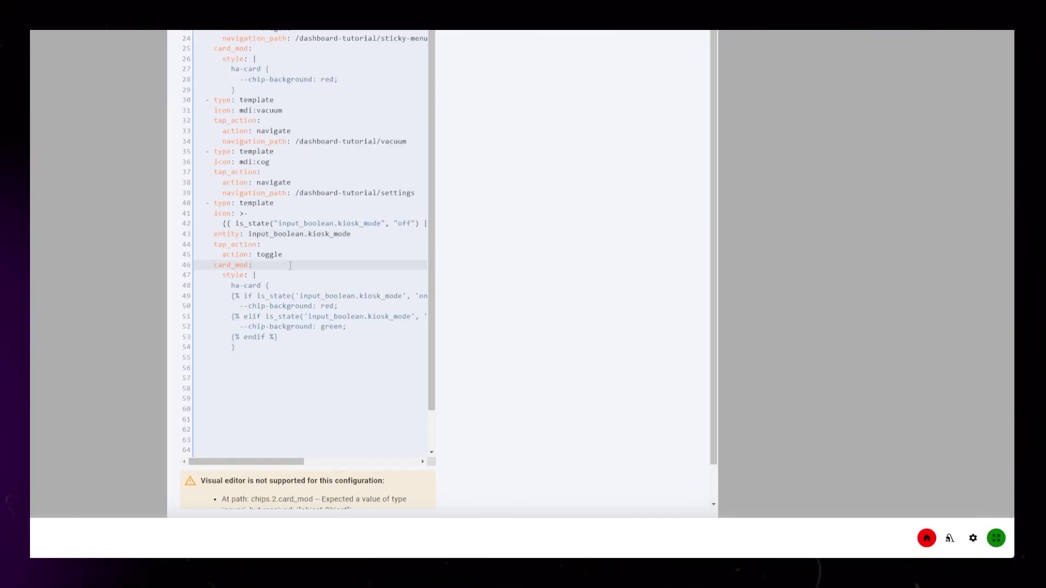
left_click_drag(325, 496, 287, 380)
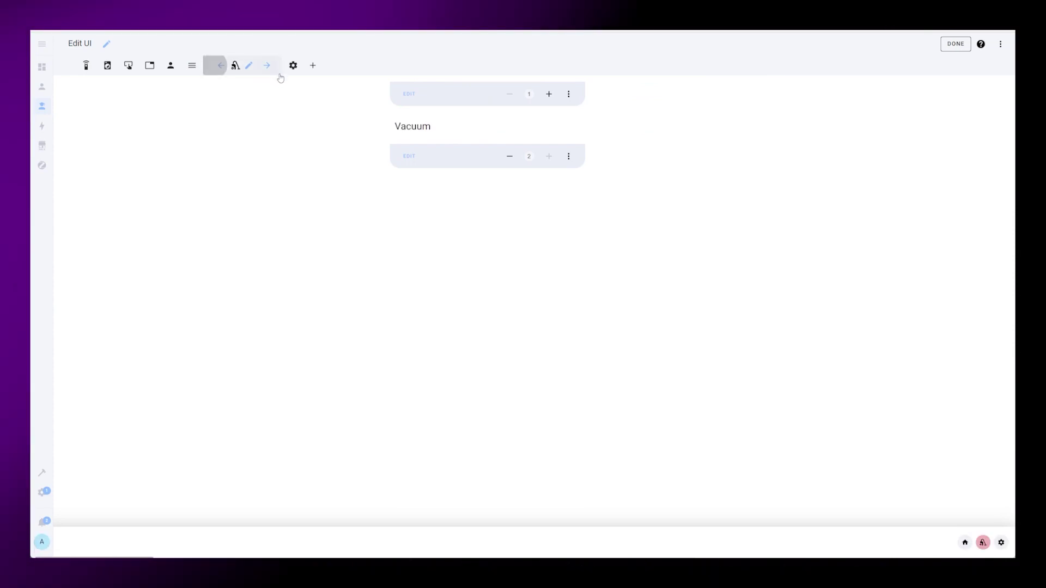